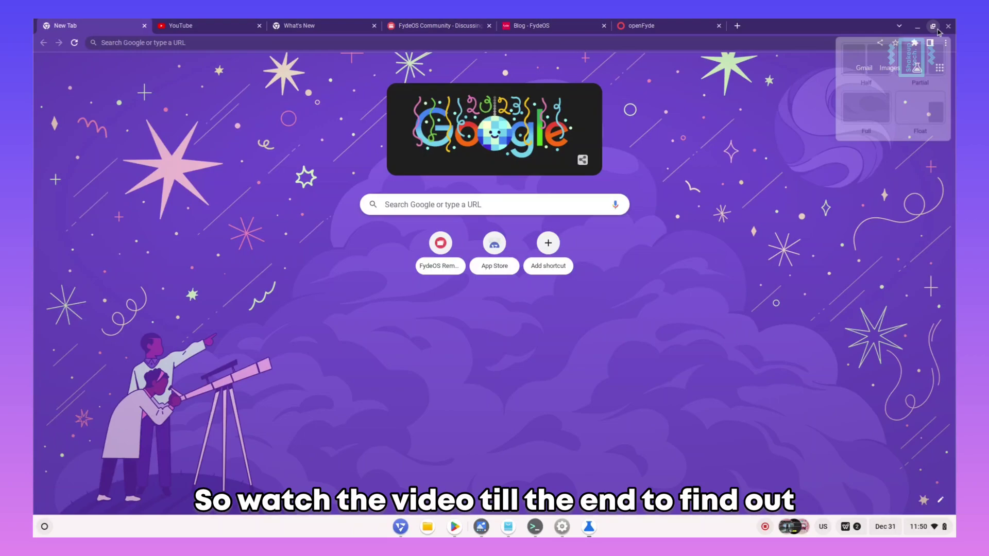
Snap the Chrome window into the right-half snap layout beside the other window
mouse_move(938, 18)
left_click(883, 62)
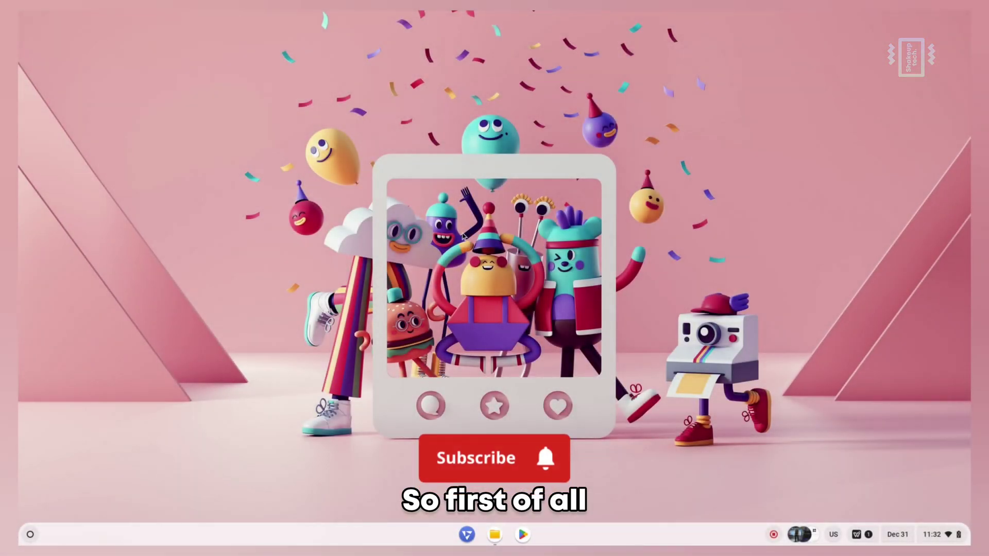
Apply the v17-4.light image from My Images as the desktop wallpaper
right_click(453, 236)
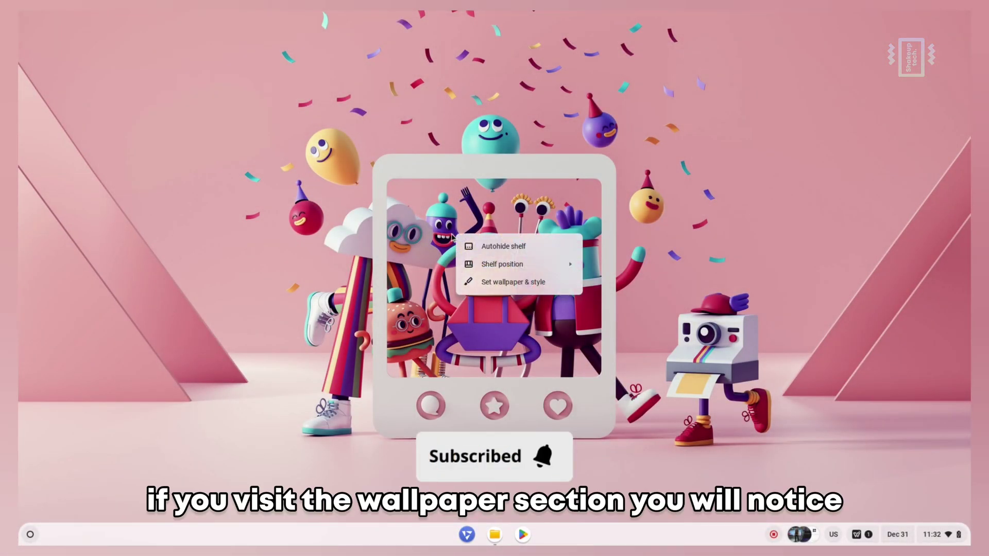
left_click(493, 283)
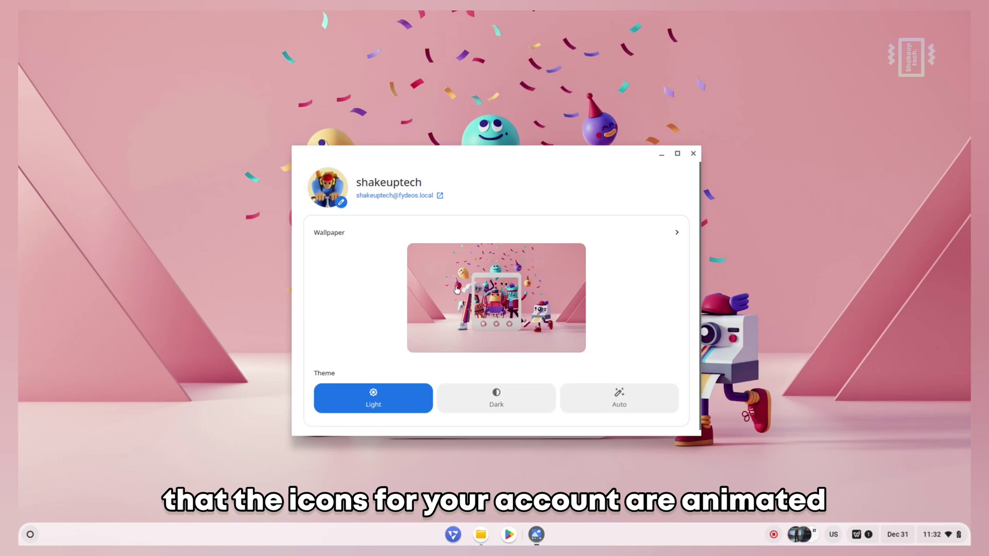
left_click(327, 199)
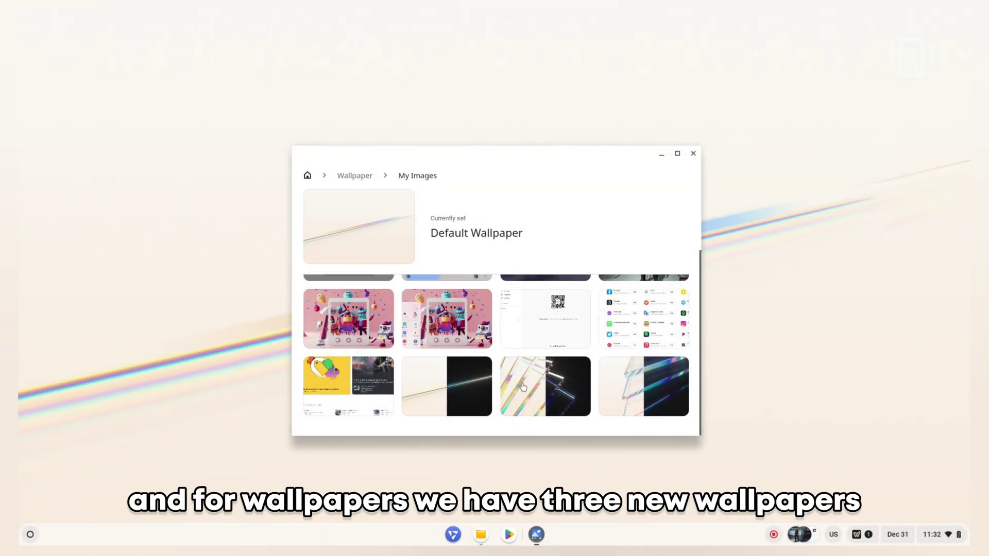
left_click(523, 386)
key("Right")
key("Return")
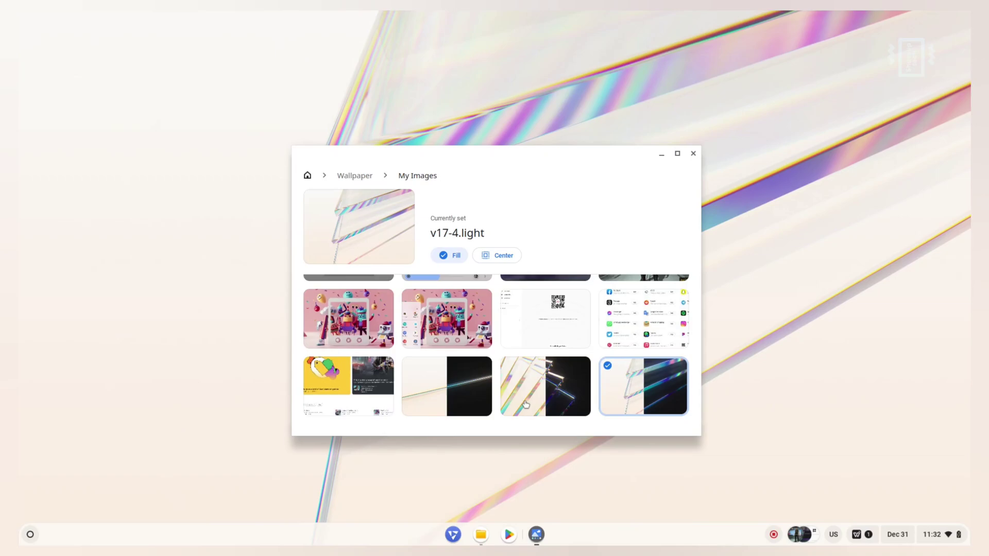
Turn Dark theme on in Quick Settings Display, then switch it back off
left_click(661, 157)
left_click(931, 536)
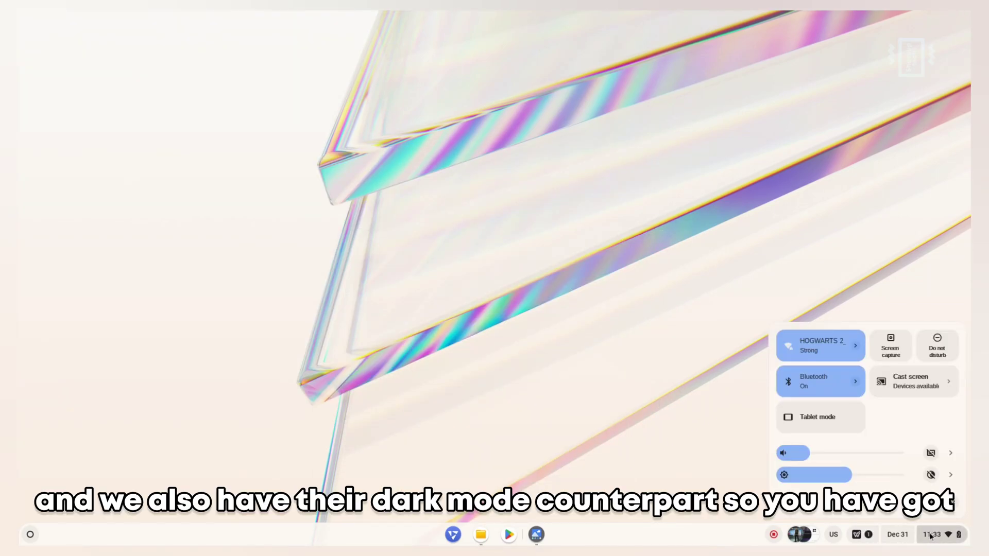
left_click(950, 476)
left_click(913, 348)
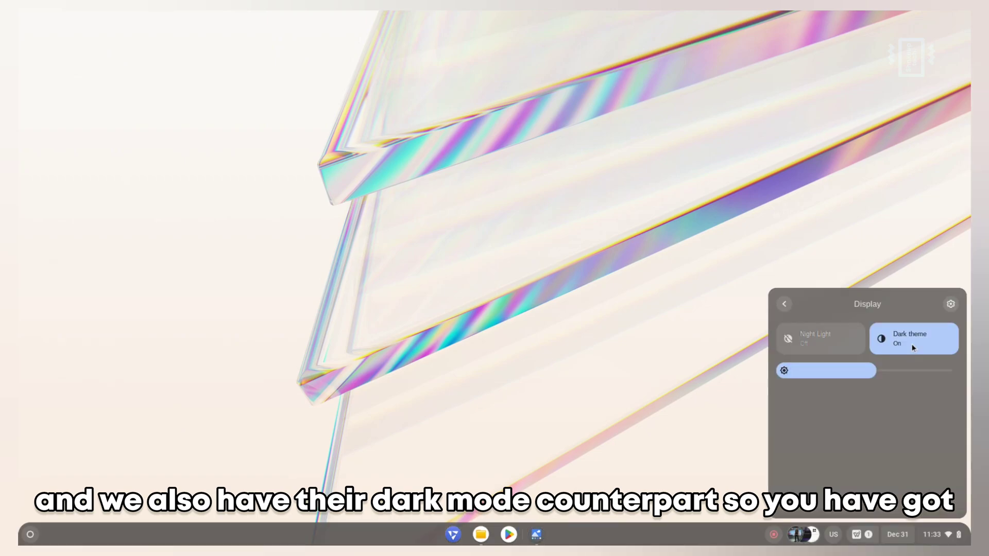
left_click(913, 348)
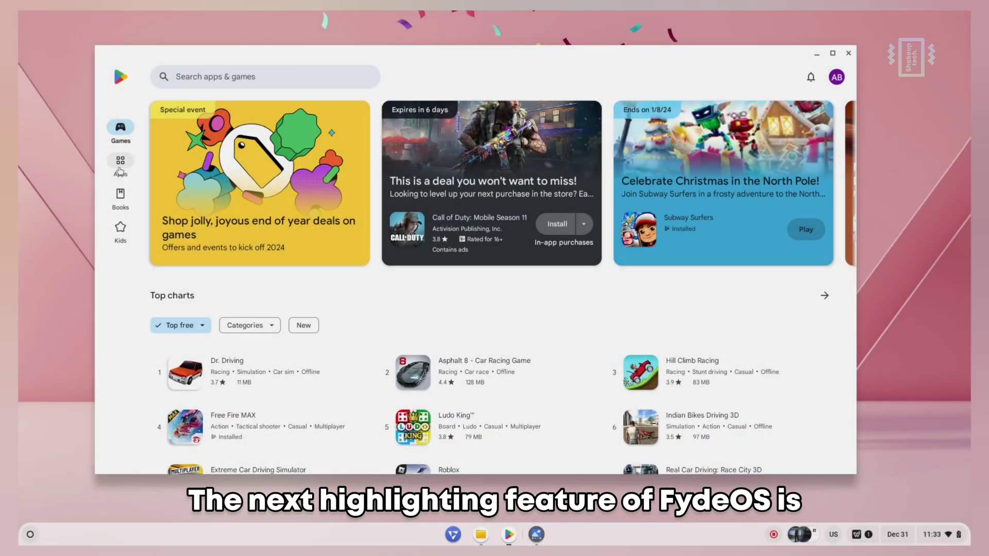
Scroll through the Play Store's Games listings, then browse the Apps page
scroll(308, 268, "down", 15)
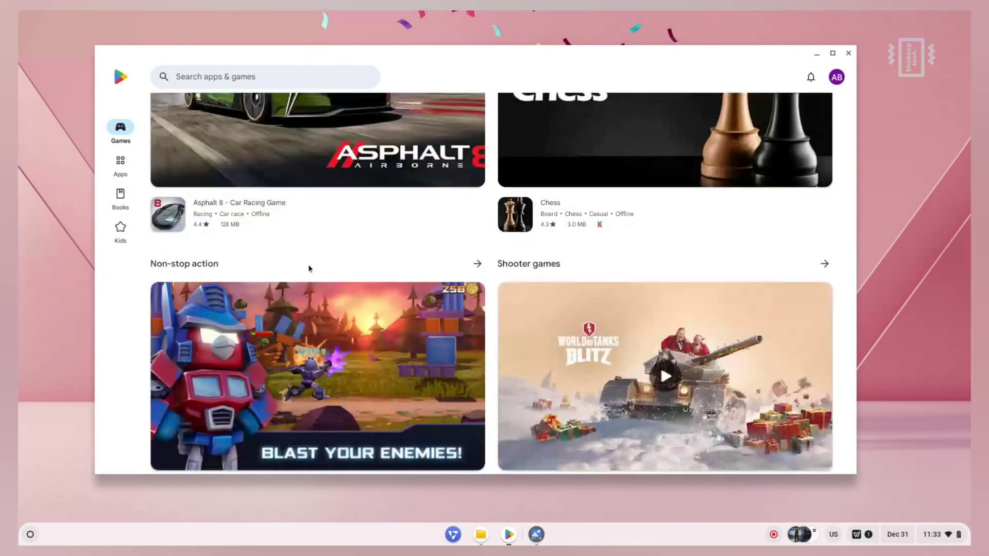
scroll(310, 268, "down", 10)
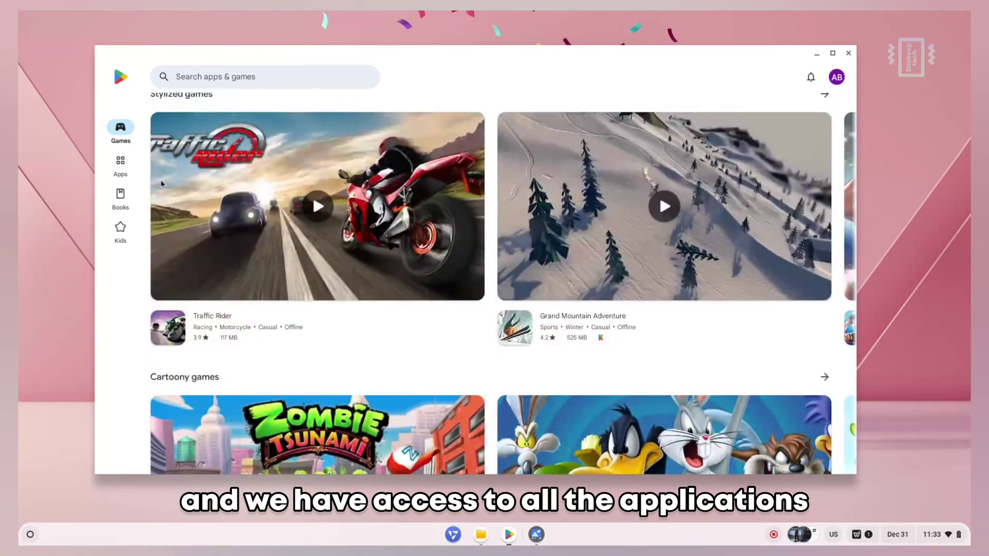
left_click(128, 172)
scroll(392, 242, "down", 10)
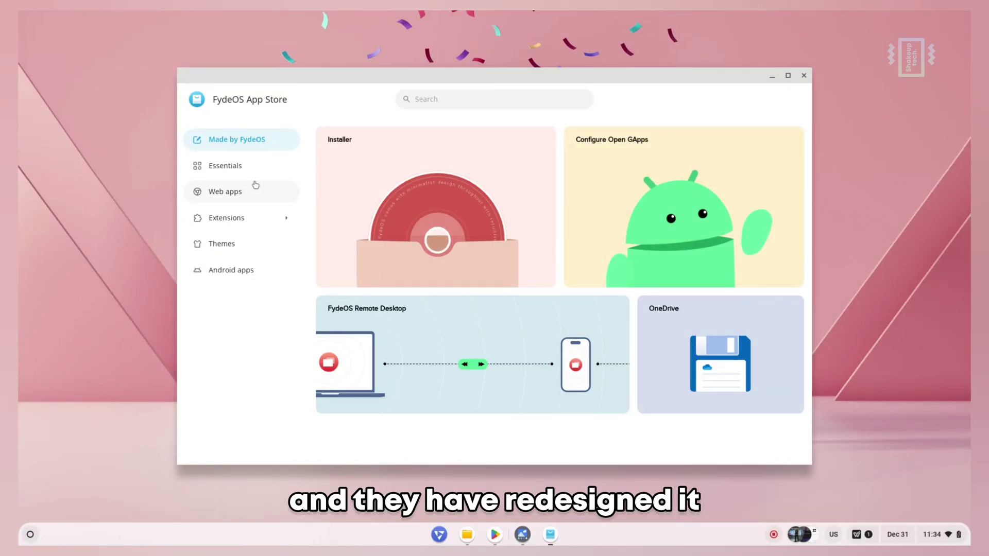
Download Telegram from Essentials > Android apps, then browse the Themes list
left_click(238, 170)
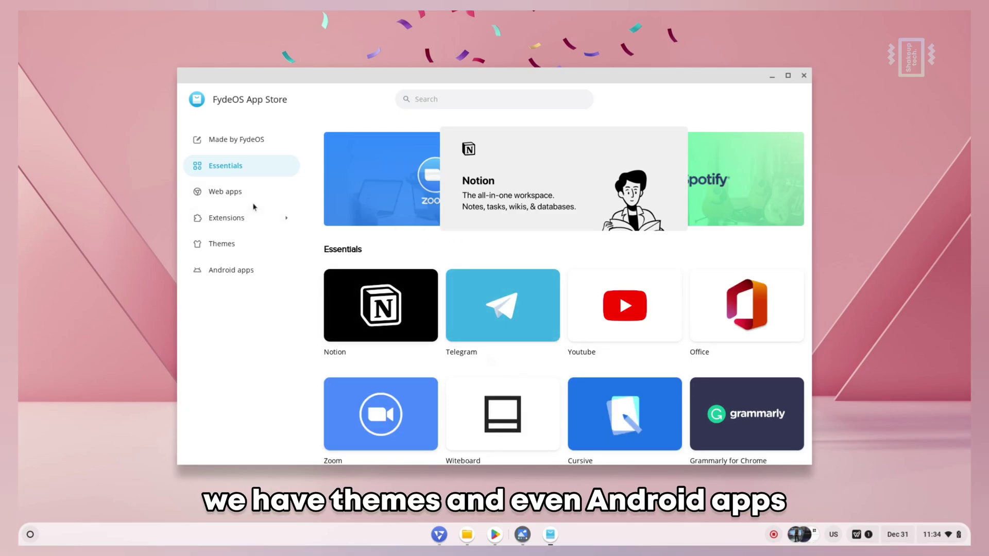
left_click(238, 273)
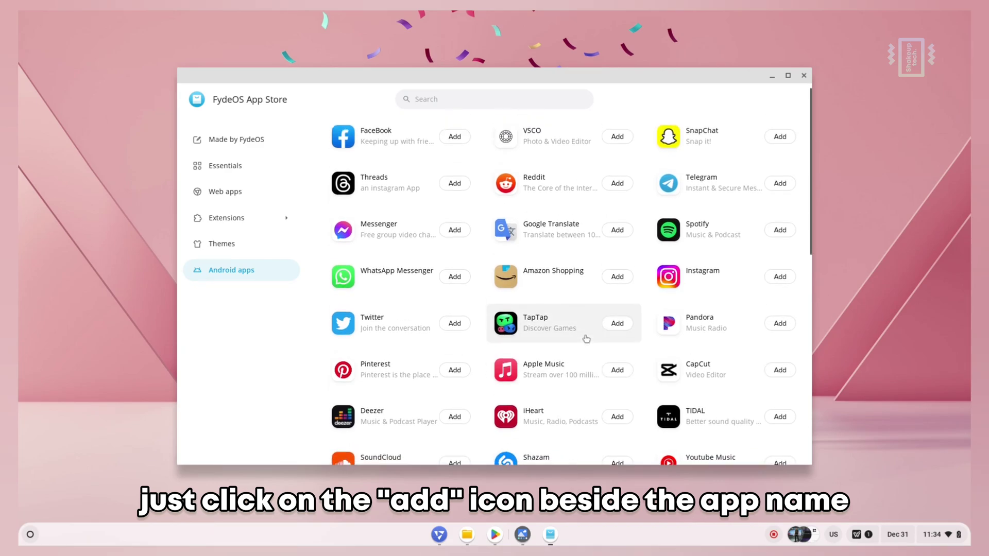
left_click(782, 198)
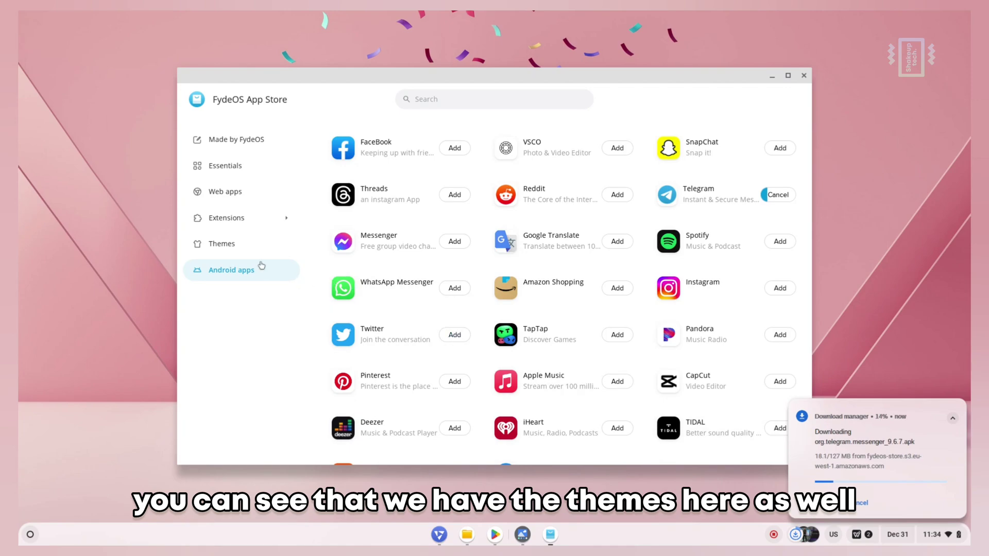
left_click(231, 250)
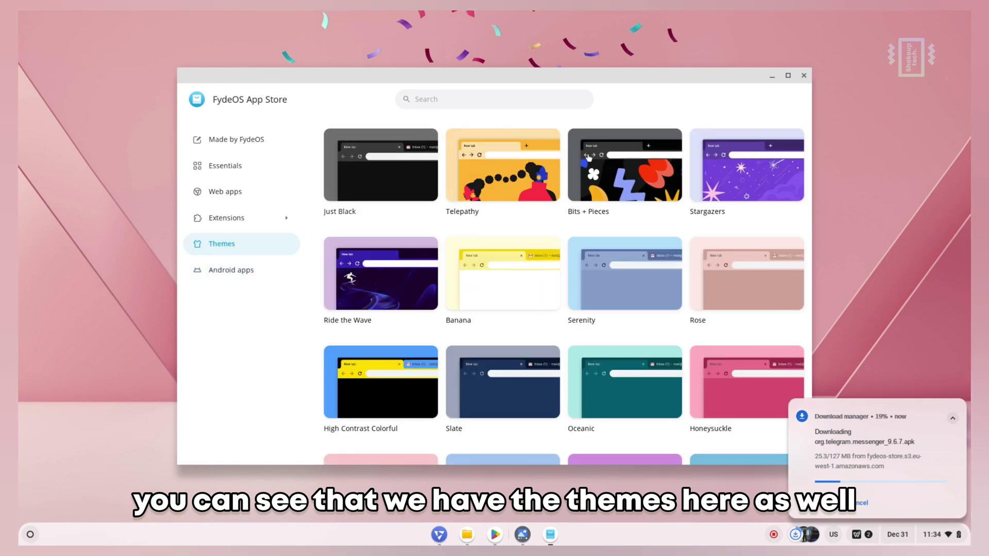
scroll(581, 298, "down", 4)
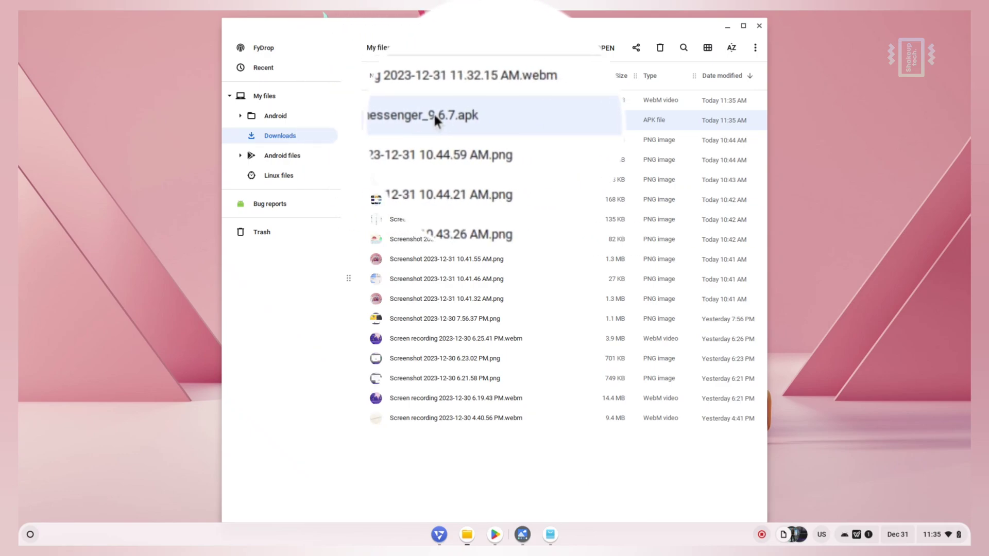
Install the Telegram APK from Downloads, launch it, and choose Start Messaging
double_click(465, 122)
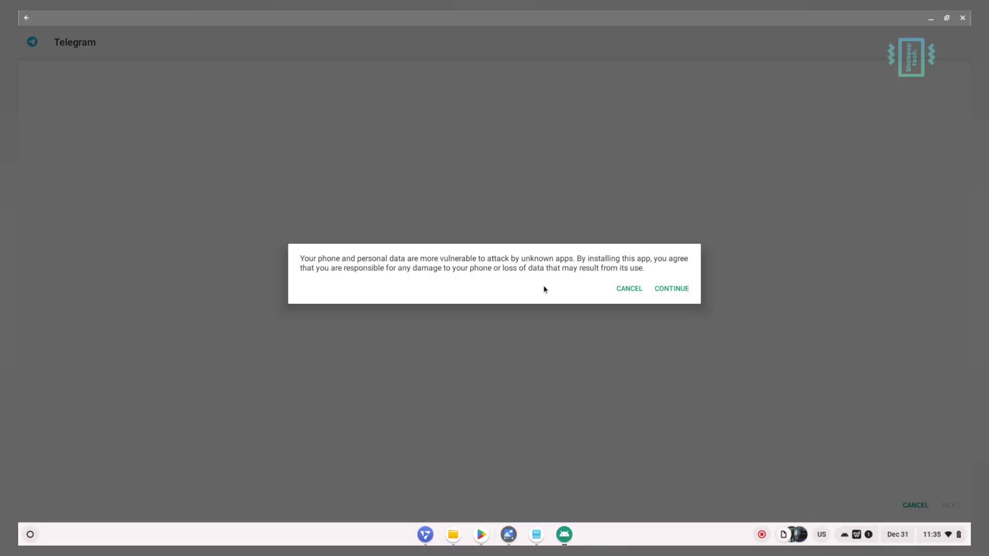
left_click(664, 289)
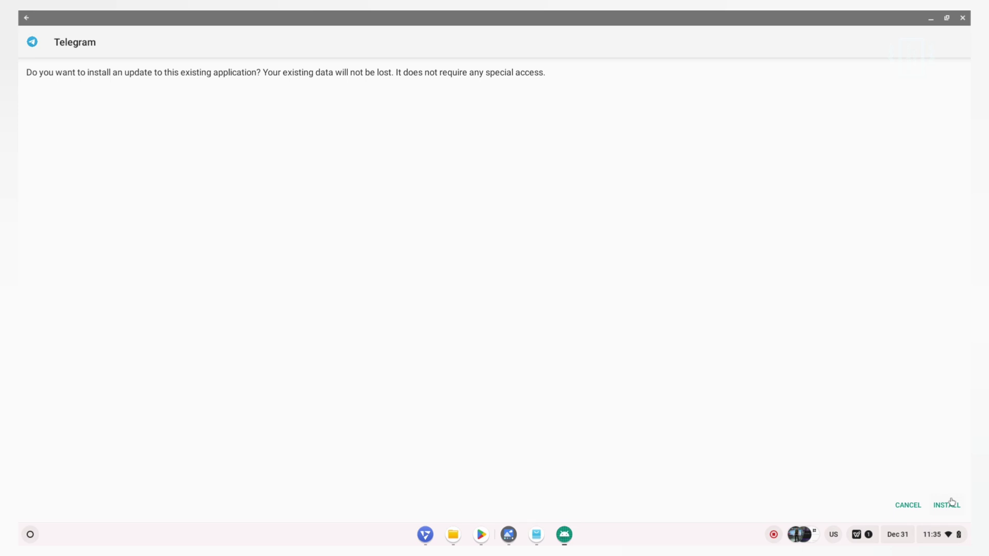
left_click(951, 506)
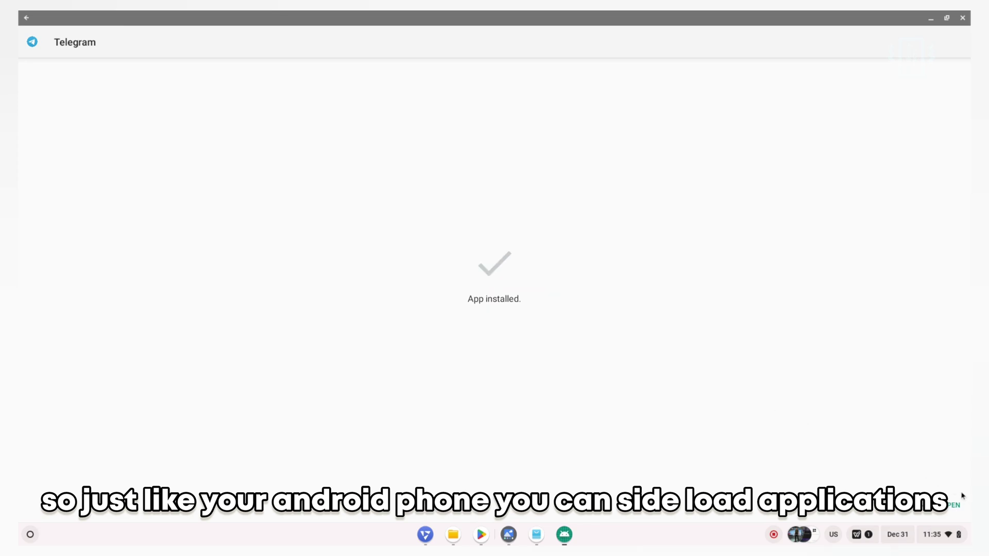
left_click(956, 506)
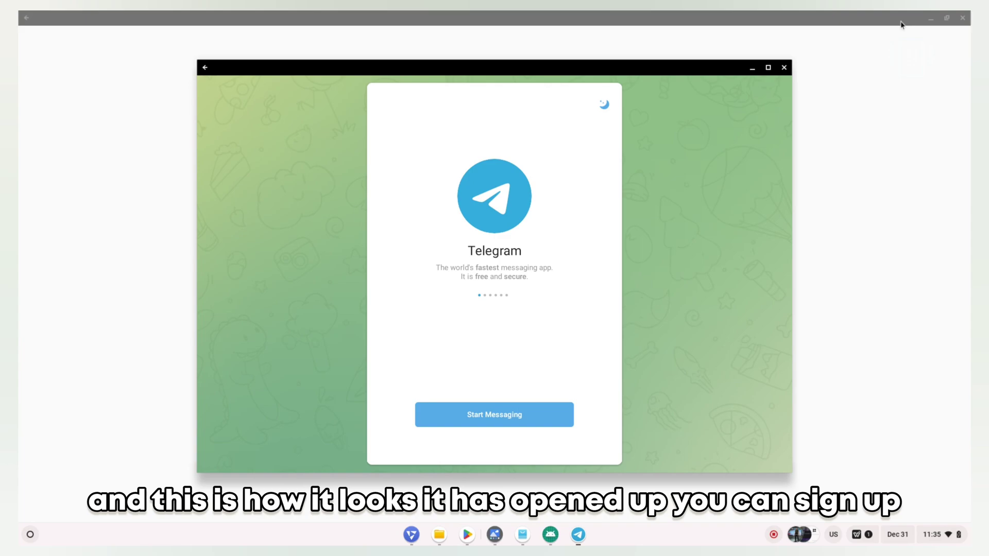
left_click(963, 17)
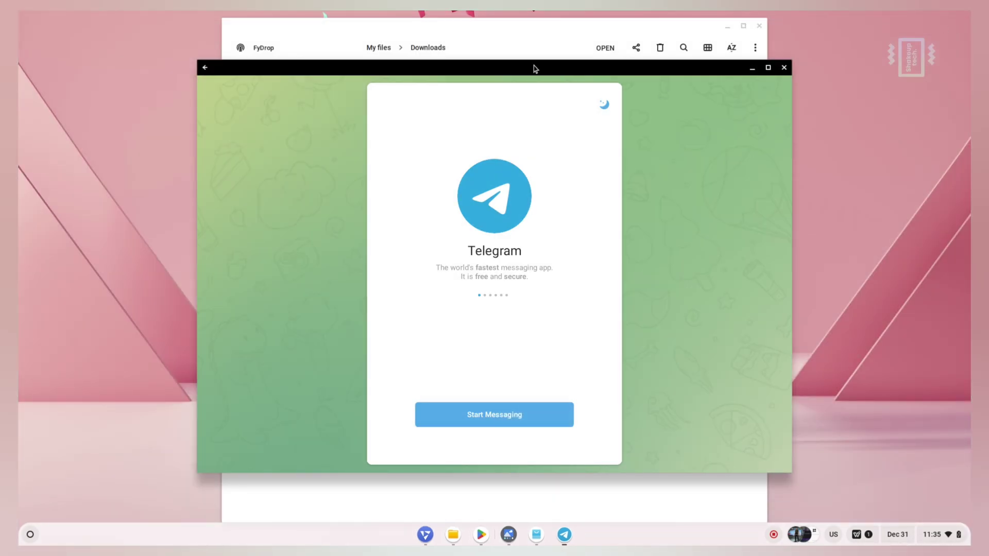
left_click_drag(535, 67, 558, 56)
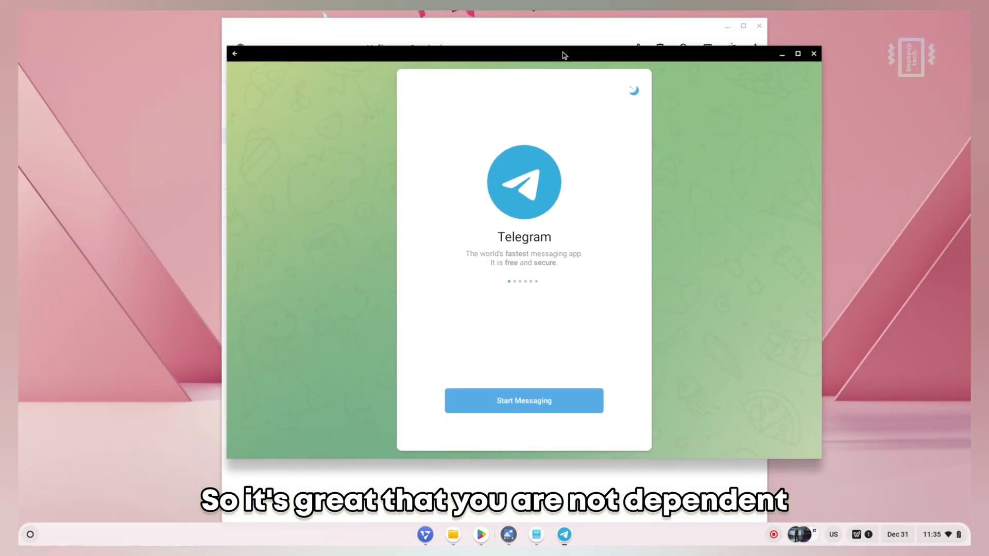
left_click(553, 402)
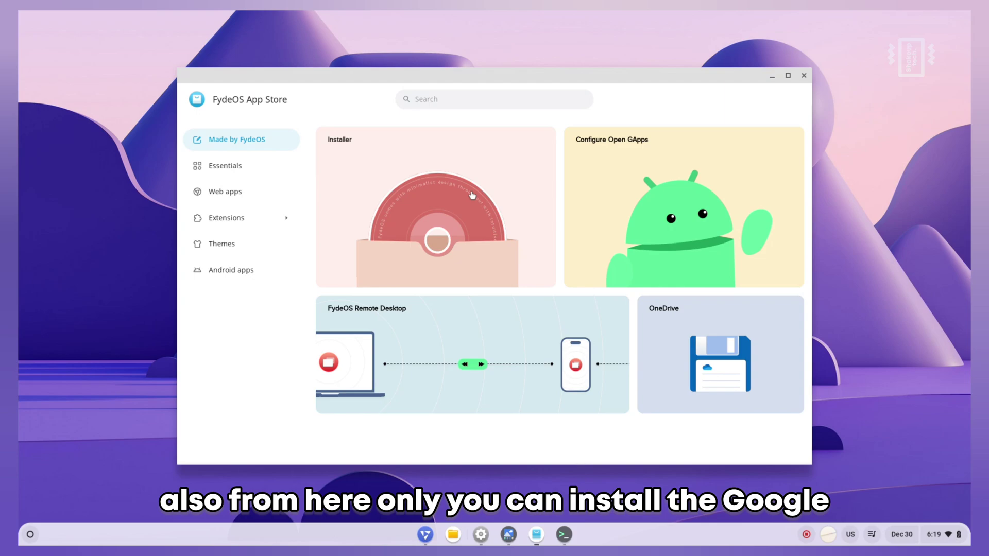
Add Configure Open GApps from the App Store and launch it
left_click(629, 197)
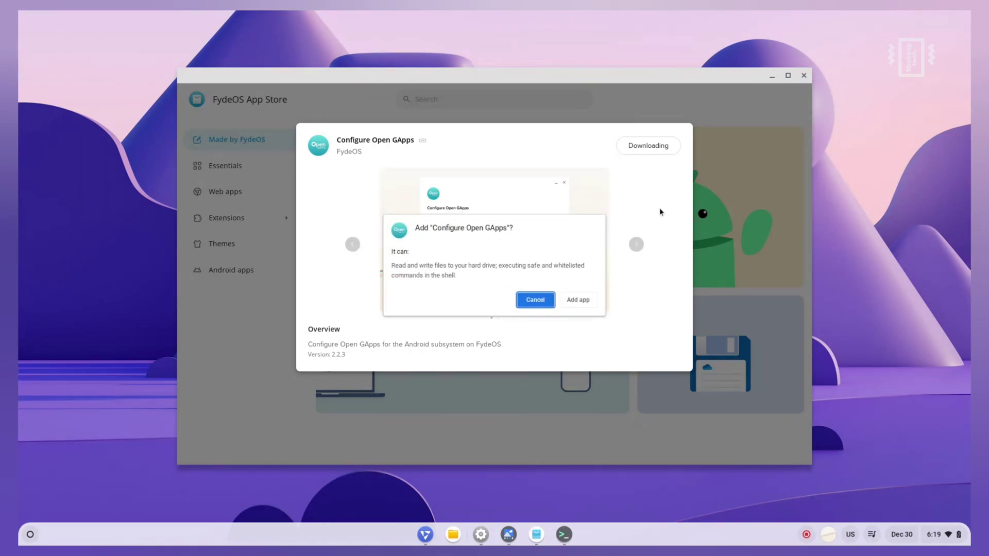
left_click(587, 300)
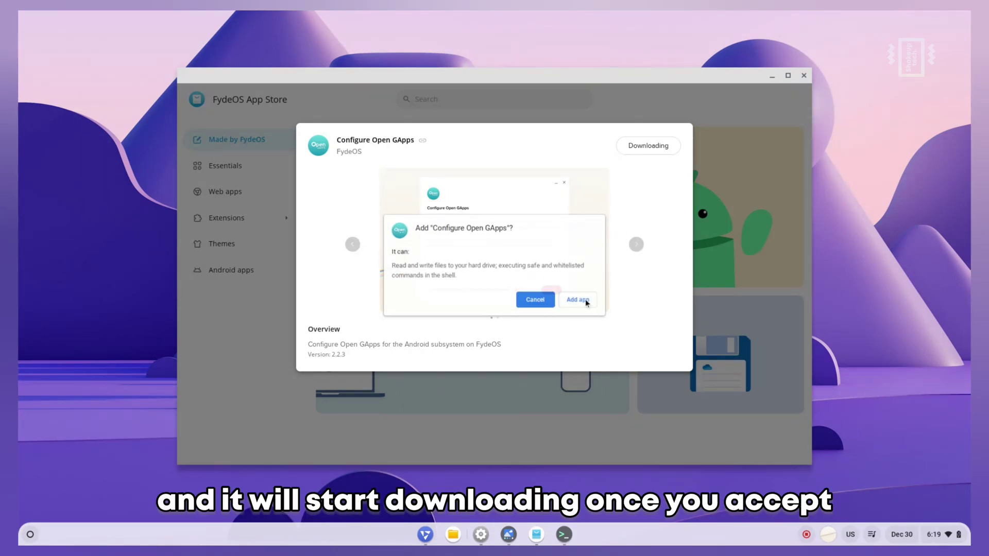
left_click(644, 146)
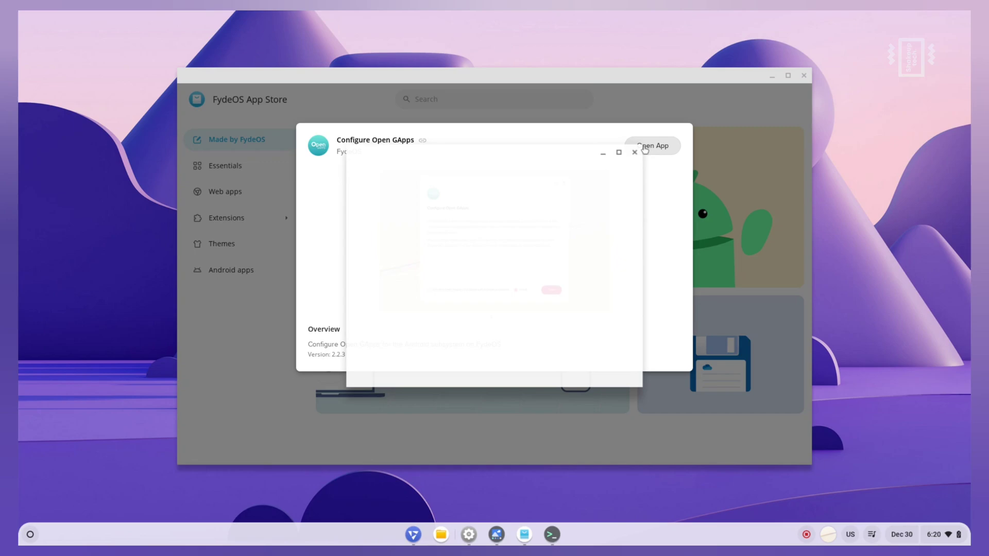
Accept the Open GApps EULA and confirm beginning the installation
left_click(364, 344)
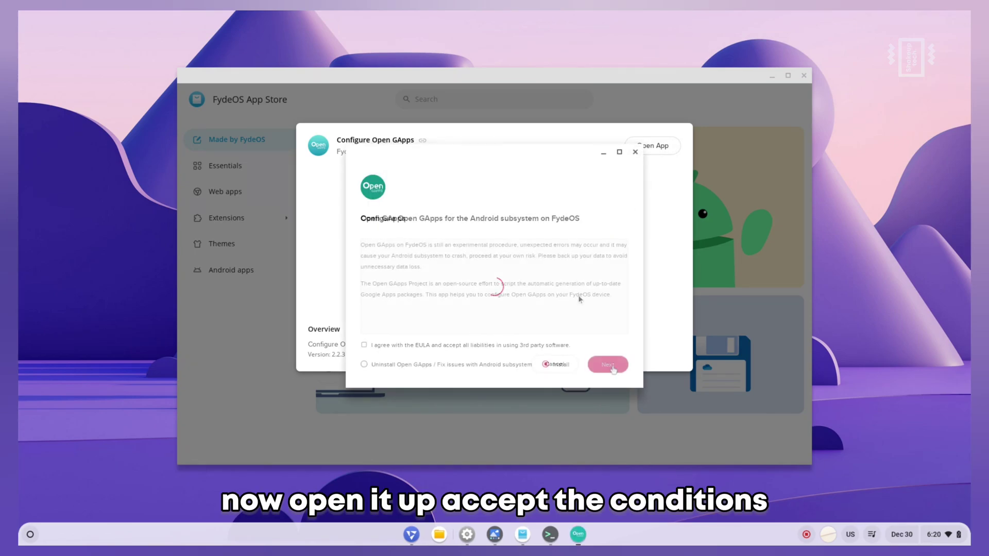
left_click(611, 366)
left_click(614, 367)
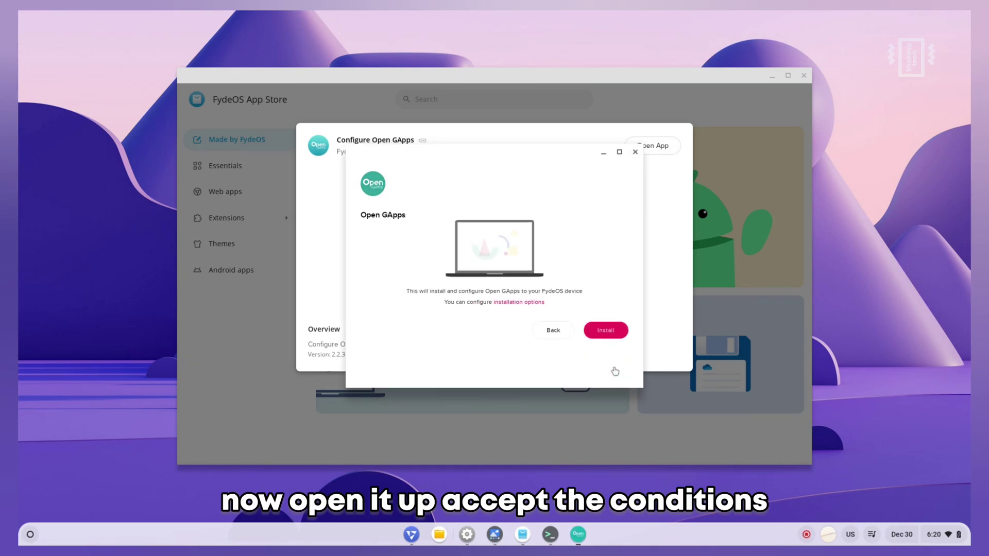
left_click(609, 365)
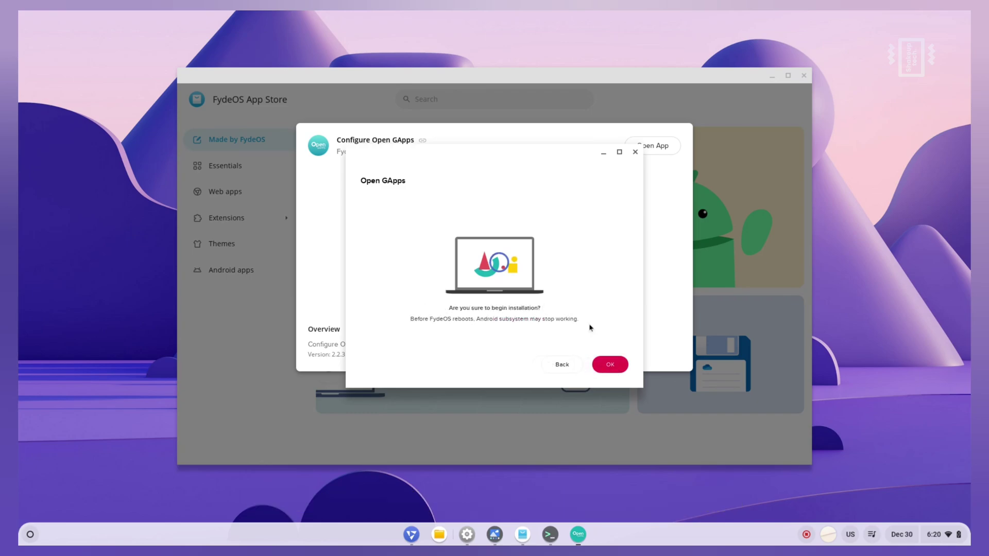
left_click(608, 366)
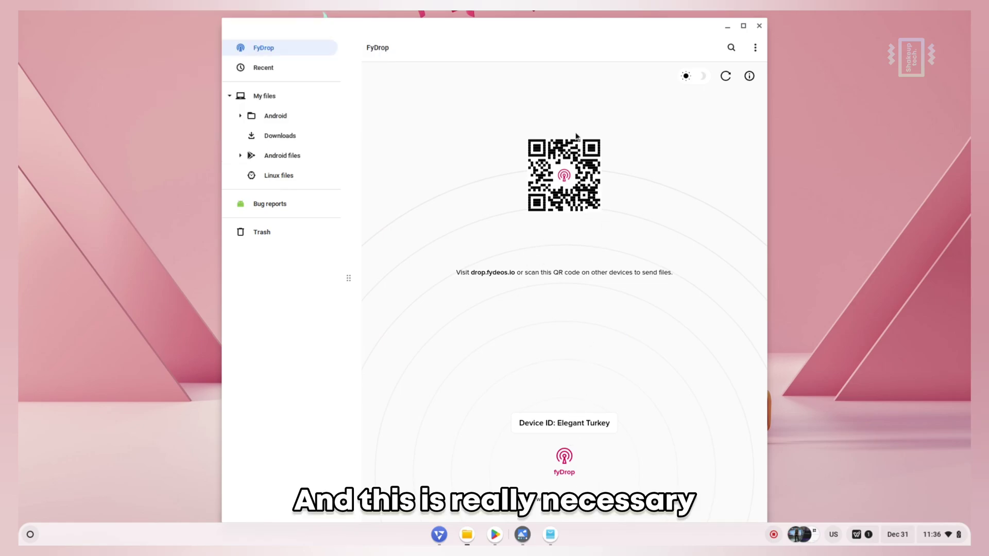
Switch FyDrop to dark mode and back to light, and read its about panel
left_click(696, 79)
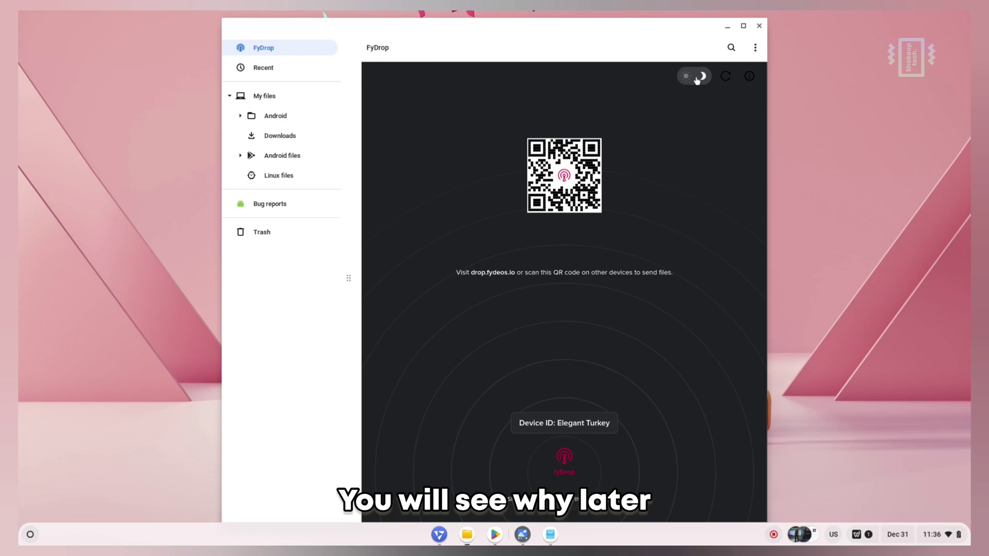
left_click(697, 79)
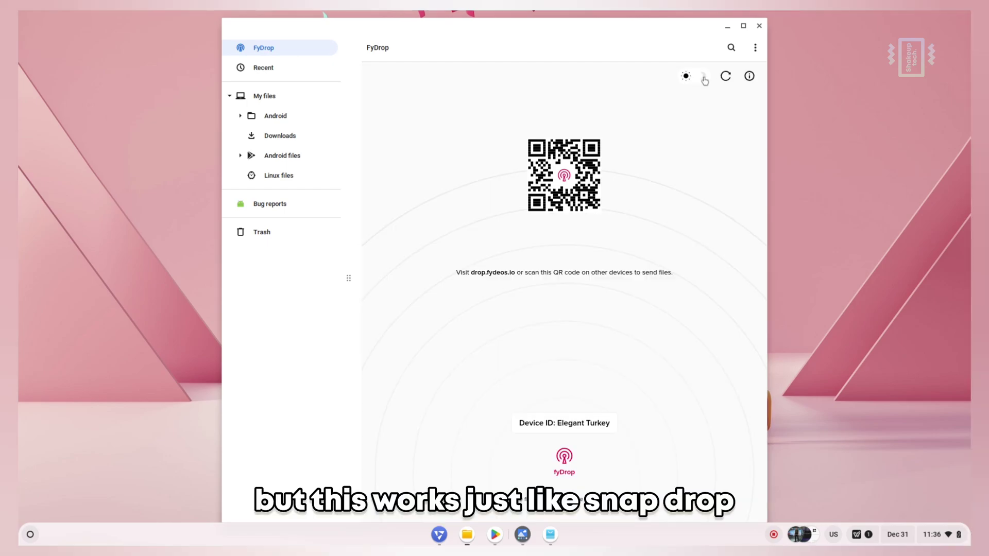
left_click(749, 76)
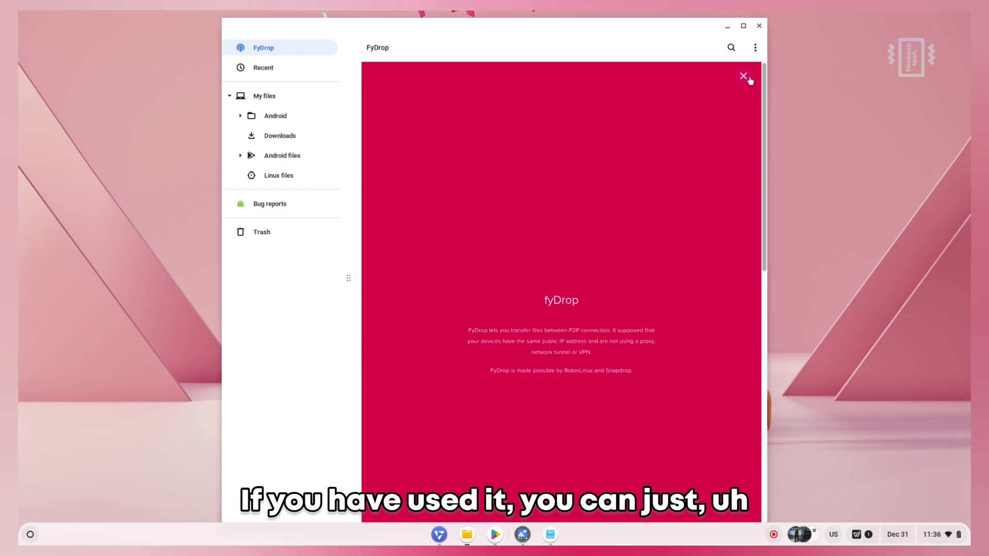
left_click(744, 77)
left_click(744, 76)
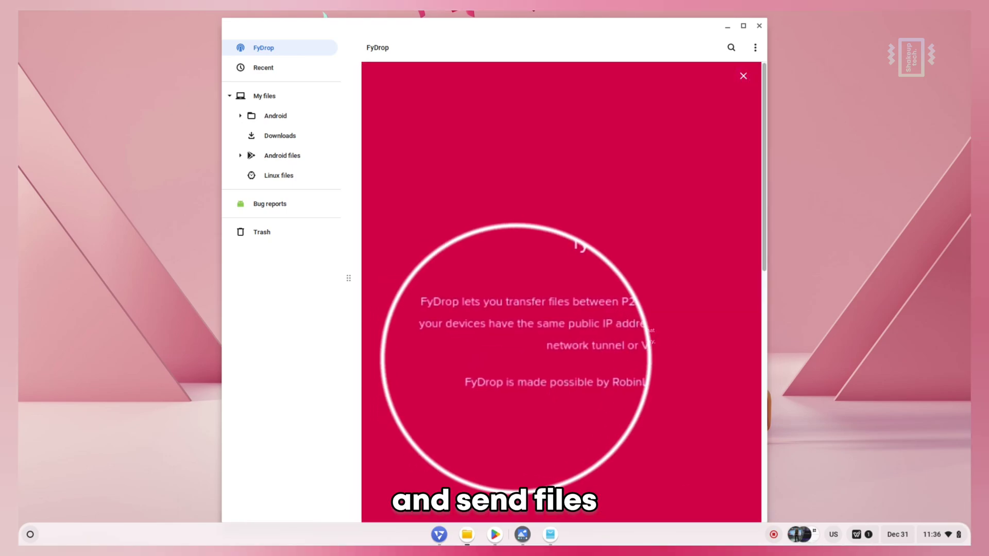
left_click_drag(632, 370, 490, 370)
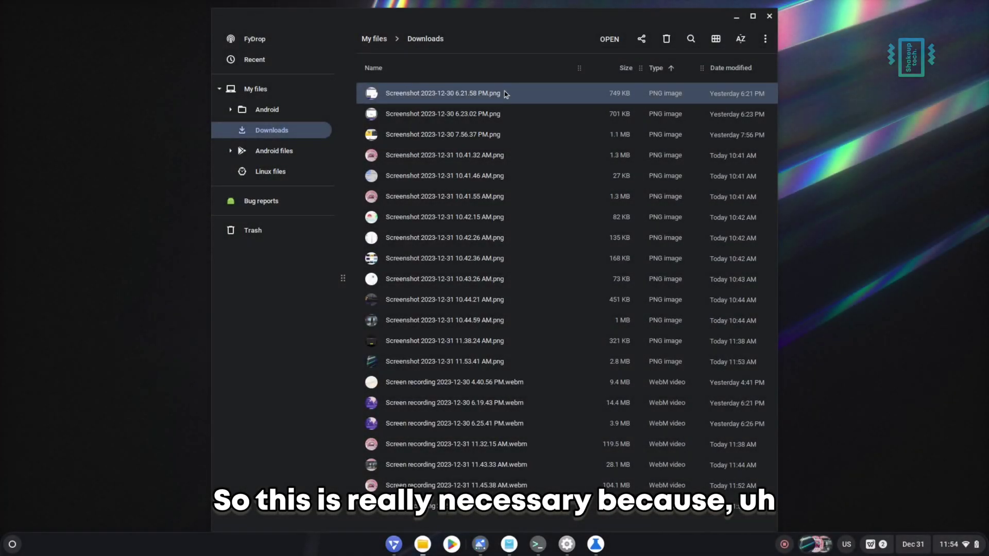
Open the share sheet for a Downloads screenshot, expand More apps, then close it
left_click(644, 39)
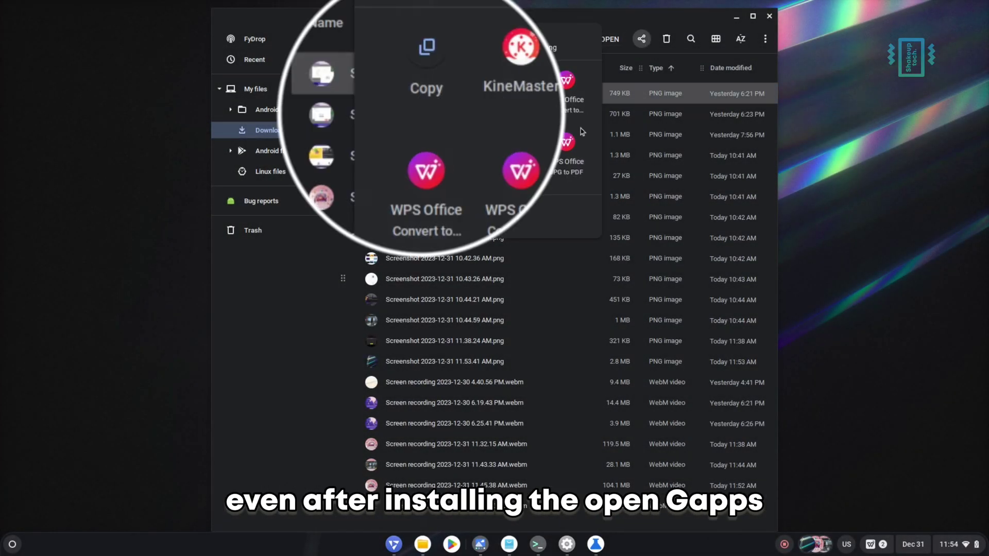
left_click(495, 217)
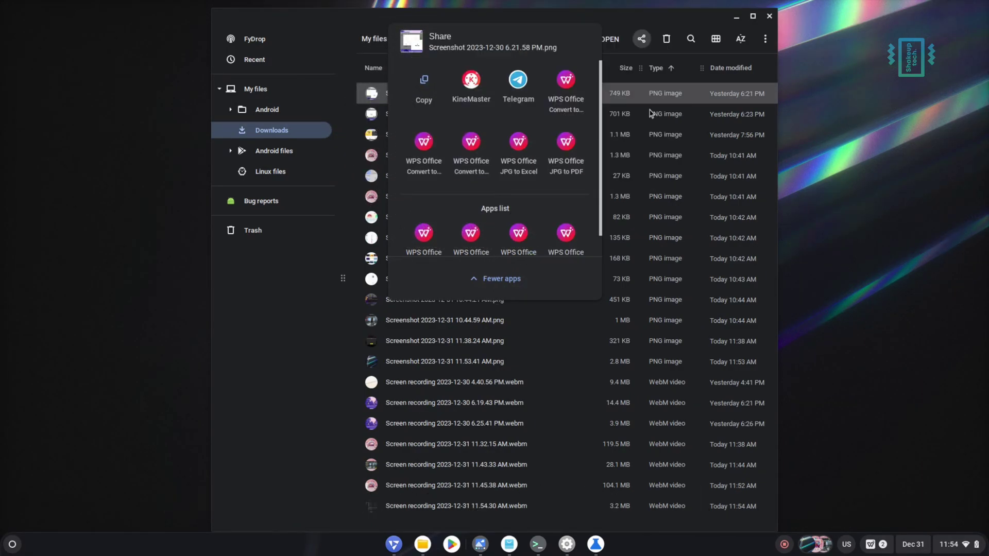
left_click(682, 98)
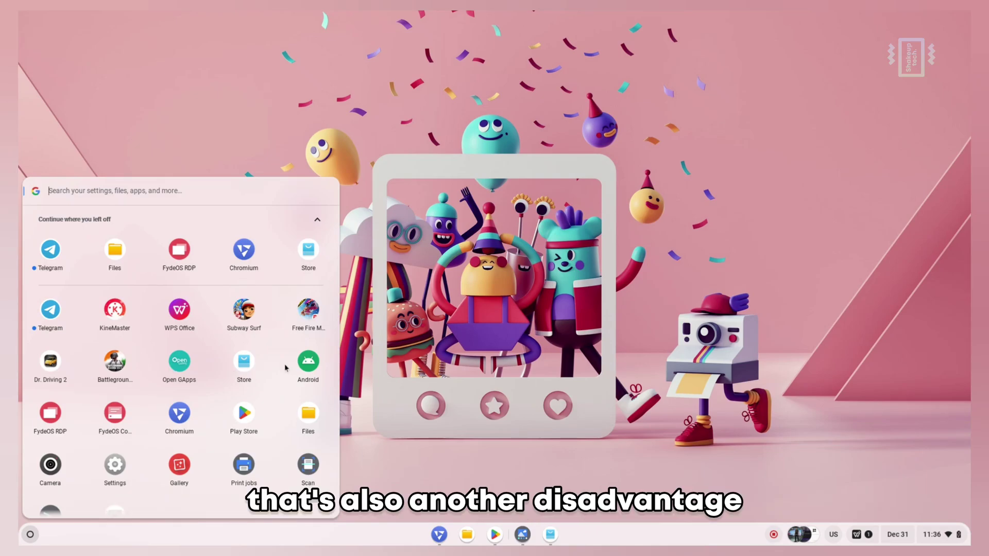
Launch Battlegrounds and Free Fire, arrange both windows, and dismiss the emulator and India notices
left_click(116, 364)
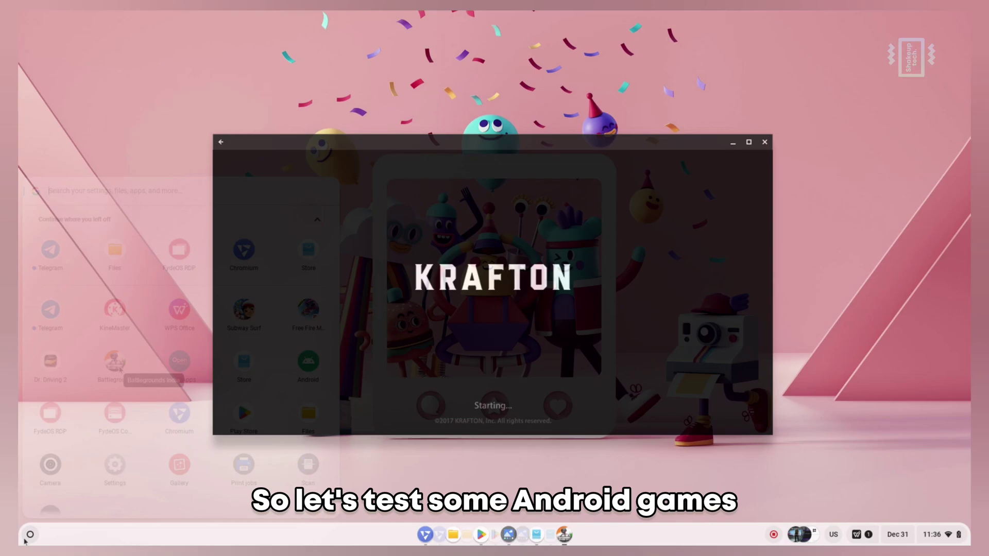
left_click(302, 324)
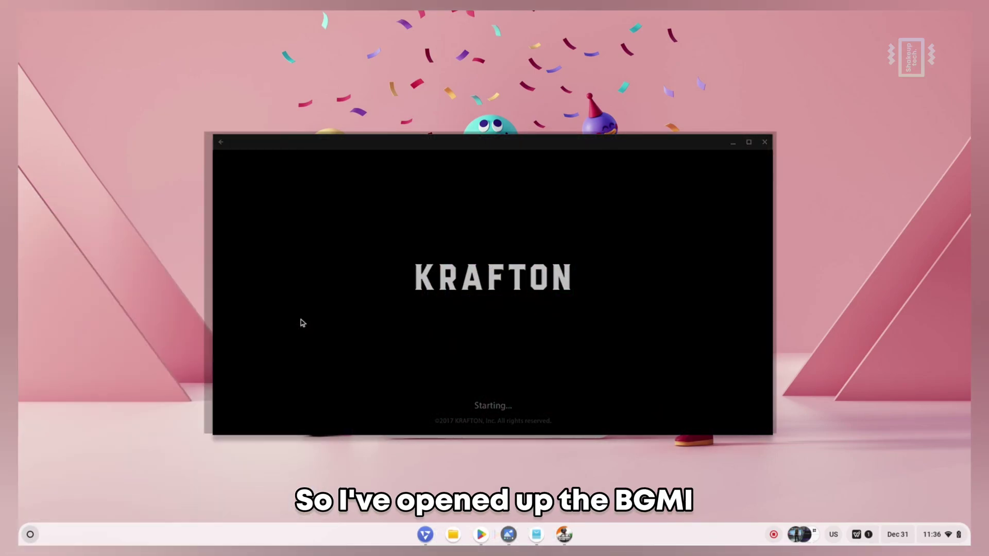
left_click_drag(509, 124, 660, 316)
left_click_drag(565, 146, 501, 88)
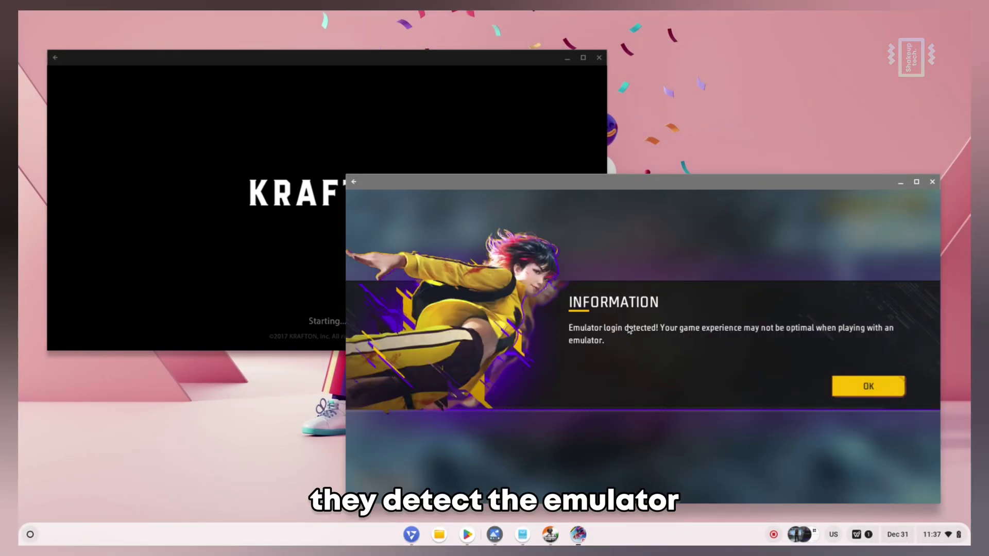
left_click(859, 391)
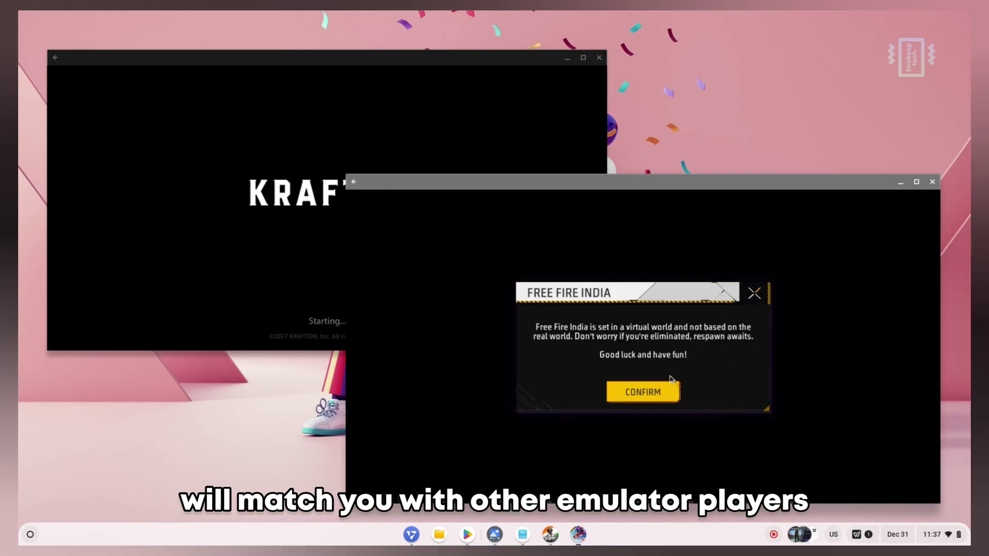
left_click(650, 394)
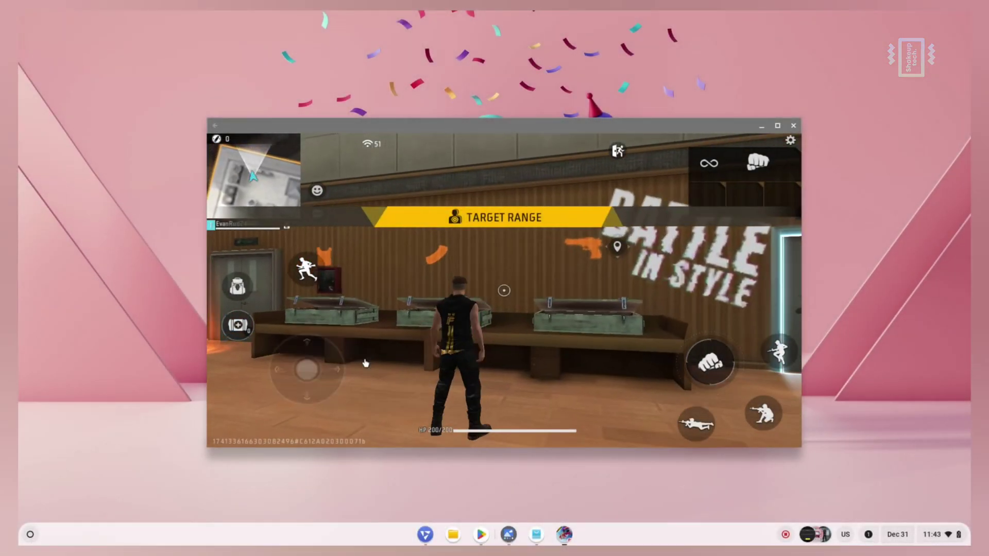
Walk to the weapon crate and take the MINI UZI from it
left_click_drag(365, 364, 412, 350)
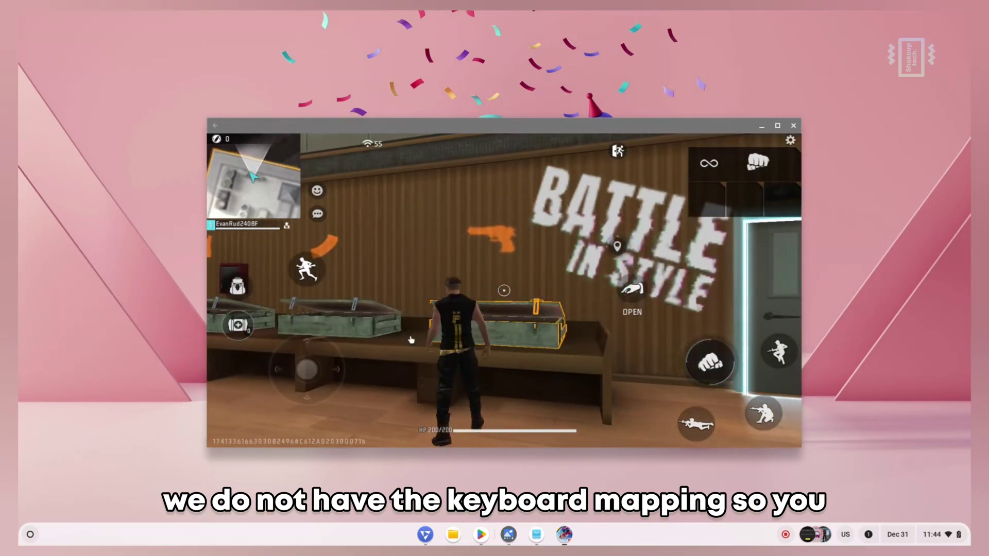
left_click(634, 294)
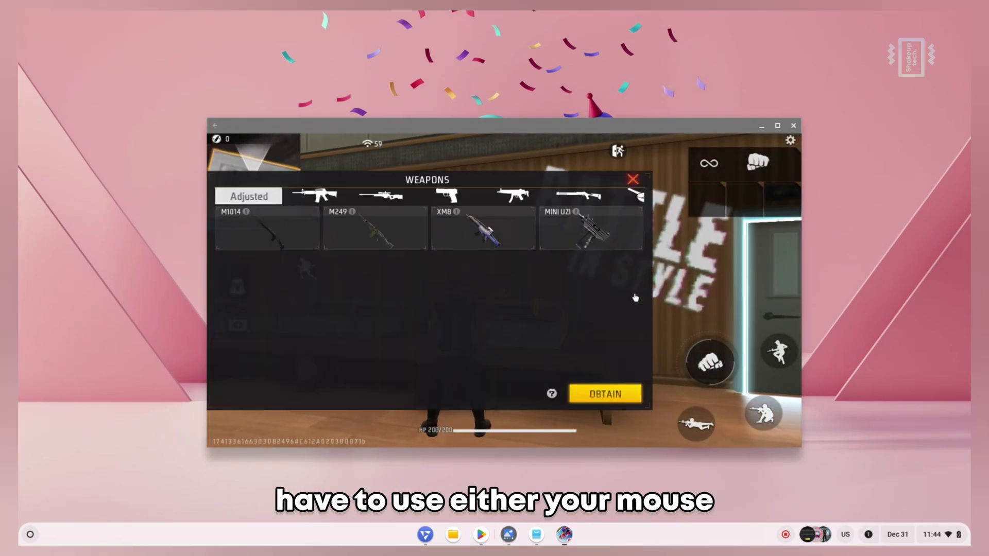
left_click(585, 238)
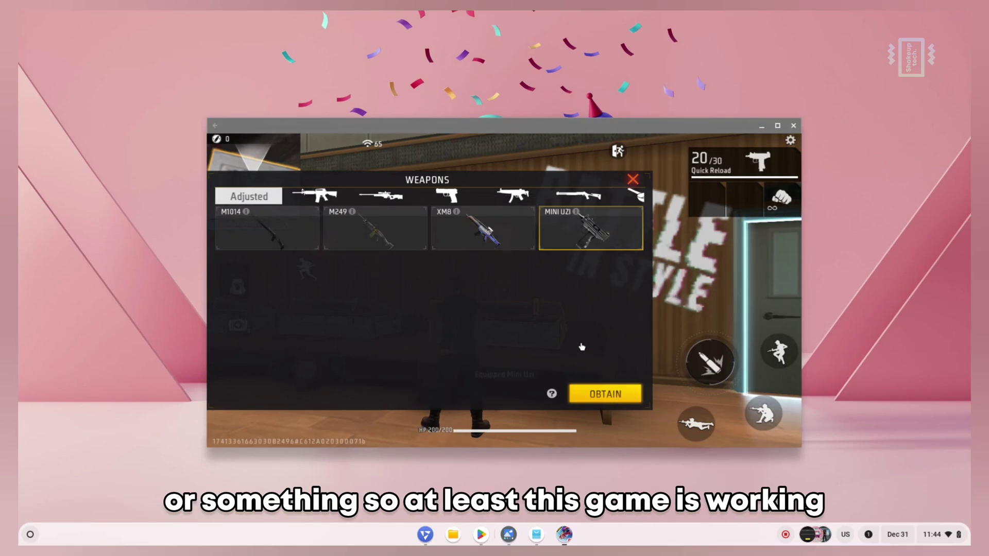
left_click(634, 181)
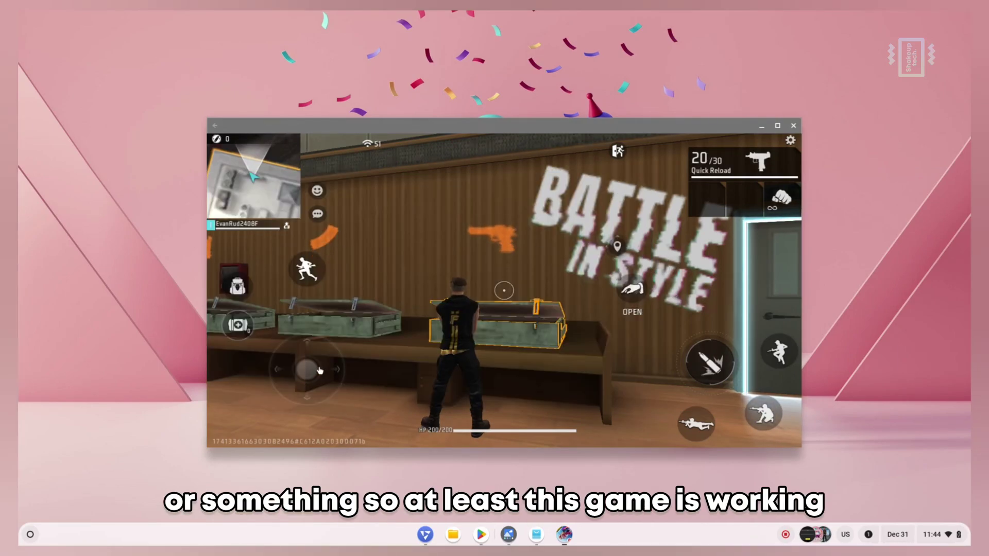
Run around the target range firing the MINI UZI at the targets
left_click_drag(319, 370, 299, 371)
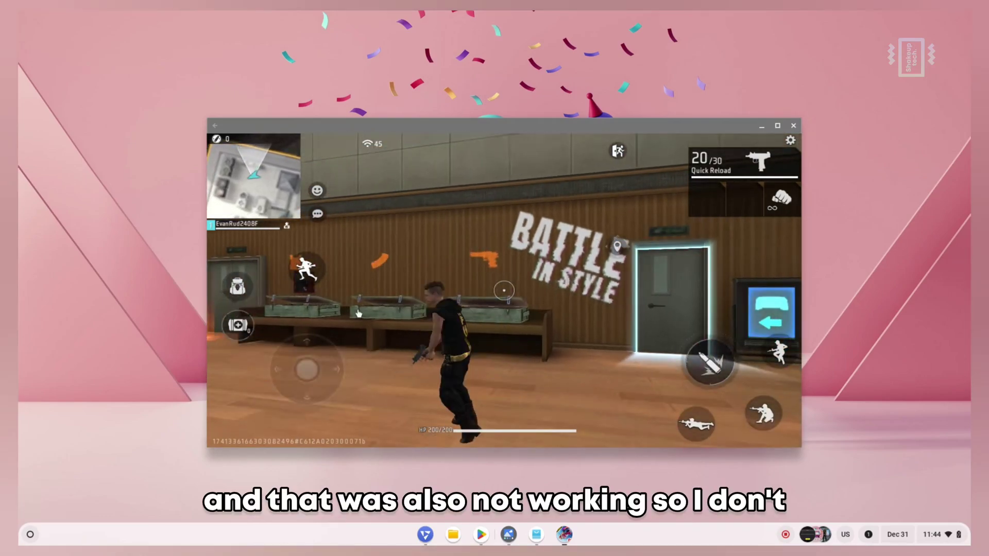
left_click_drag(358, 314, 670, 335)
left_click(710, 364)
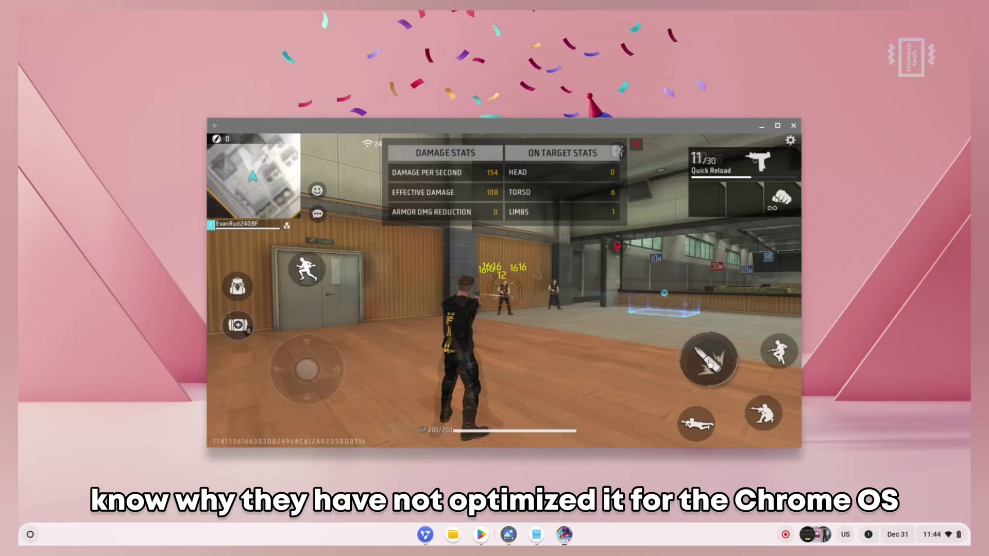
left_click(710, 363)
left_click_drag(316, 379, 321, 360)
left_click_drag(600, 293, 458, 343)
left_click_drag(334, 360, 347, 338)
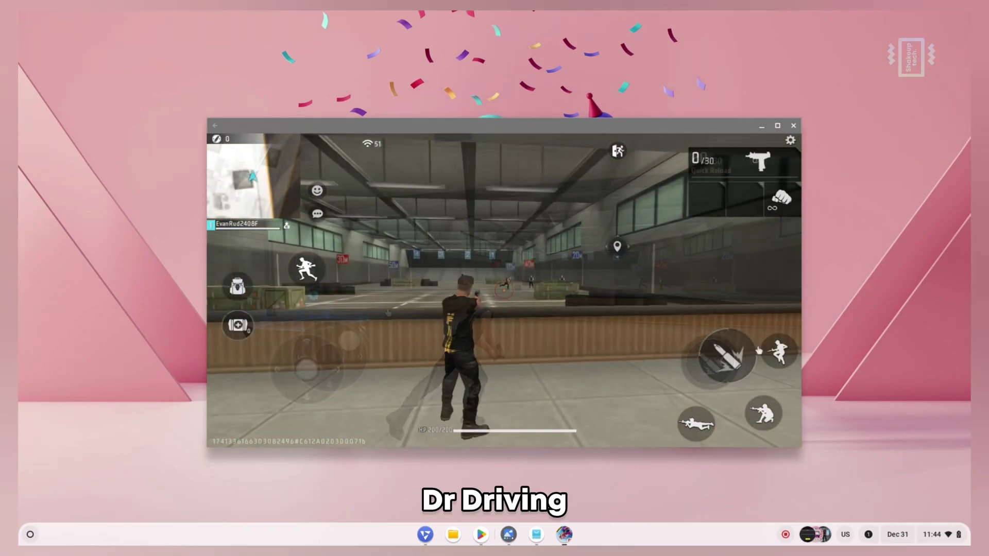
left_click(728, 359)
left_click_drag(728, 359, 670, 362)
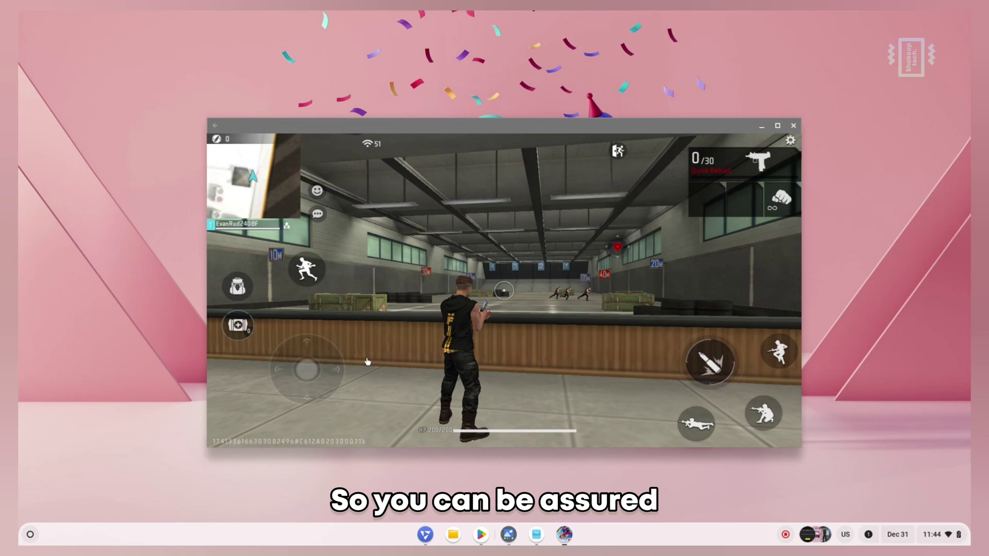
left_click_drag(307, 368, 435, 391)
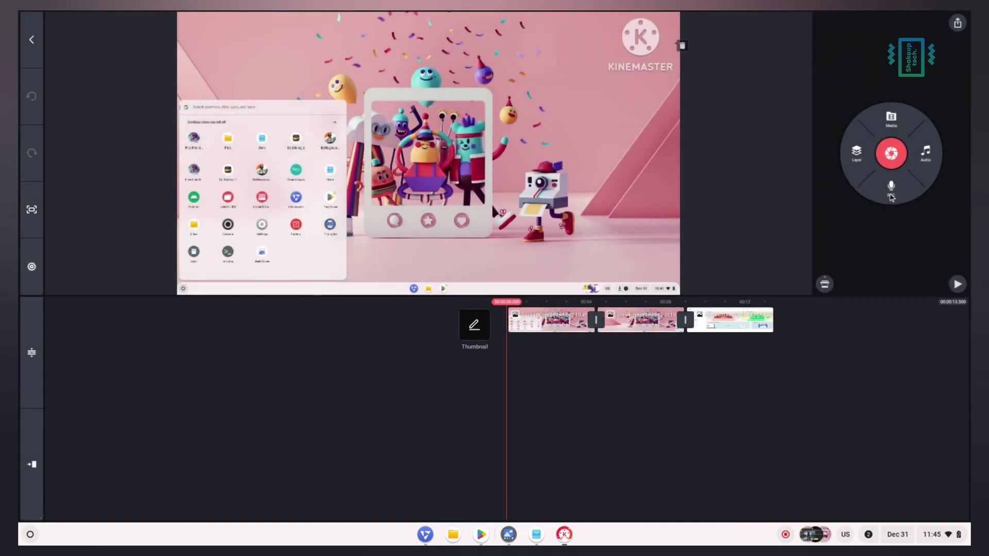
Look through the layer options, the Cinematic music category and the sticker store
left_click(855, 169)
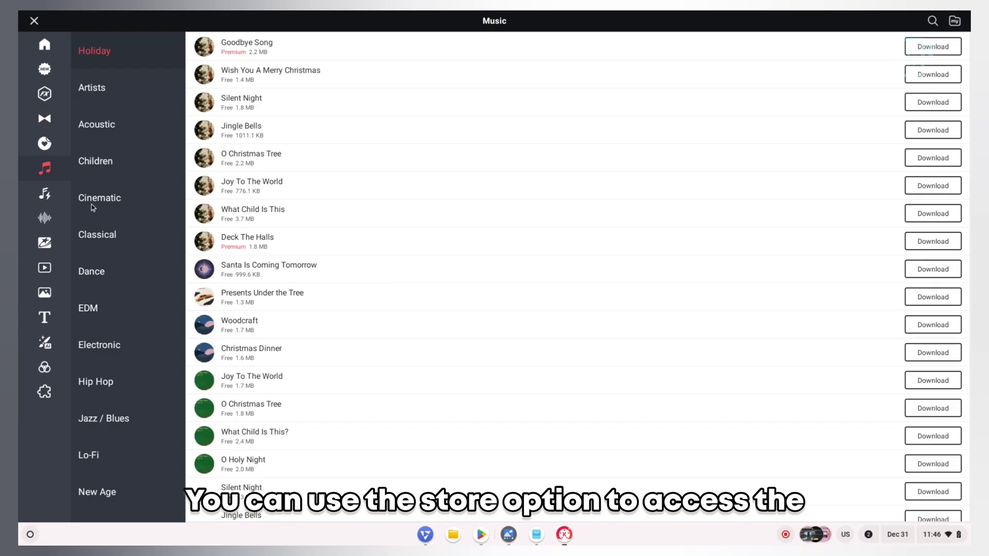
left_click(98, 196)
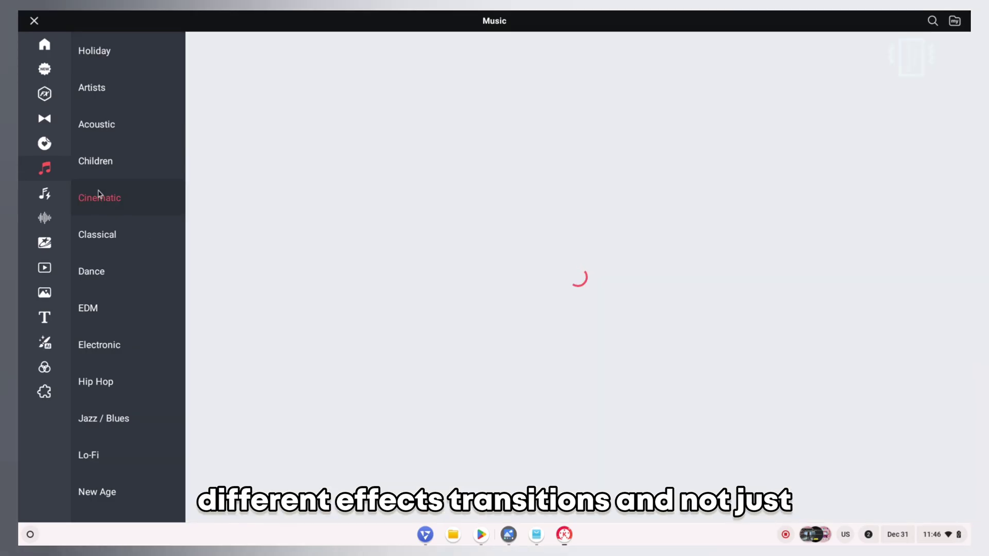
left_click(43, 141)
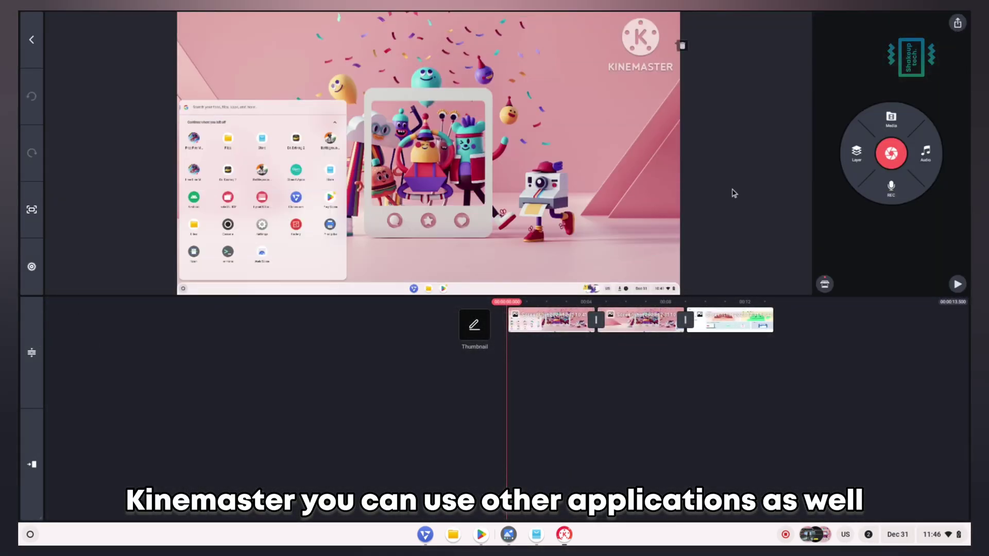
Move the playhead to clip two and apply Video Tiles to the clip 1–2 transition
left_click_drag(622, 320, 502, 320)
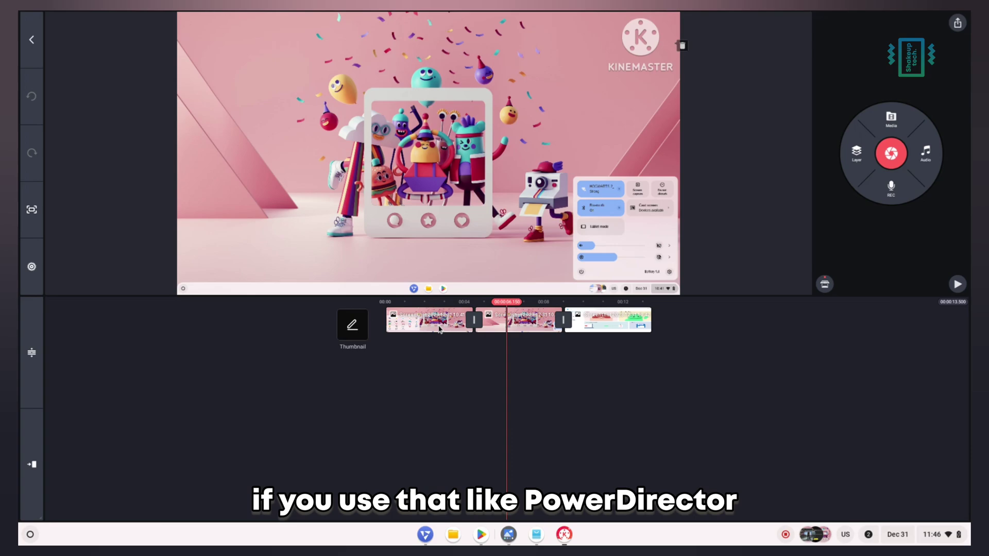
left_click(474, 321)
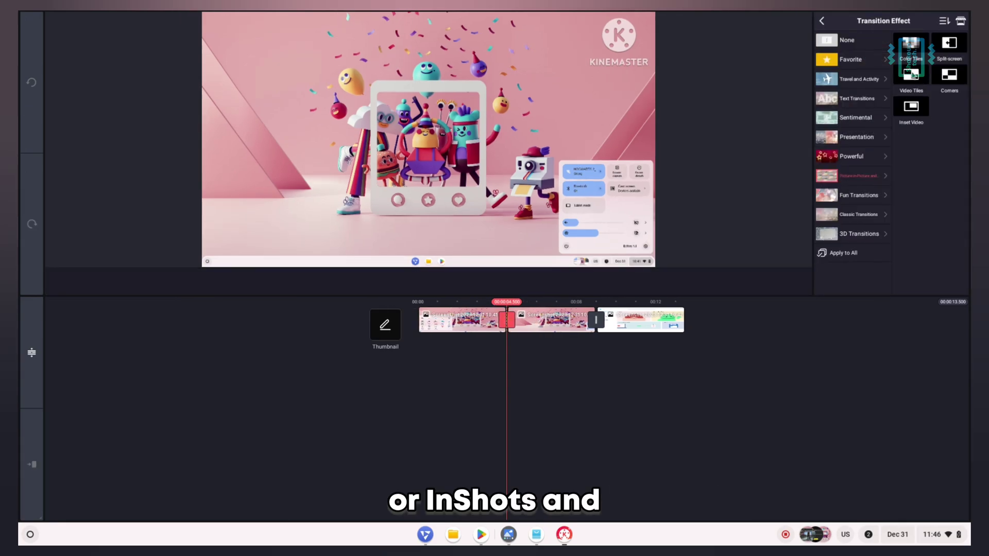
left_click(911, 74)
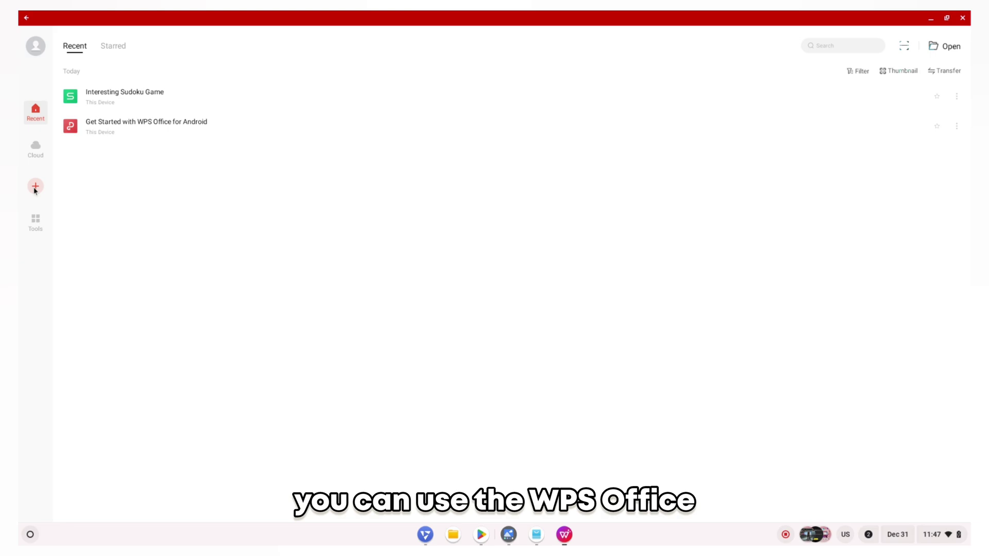
Preview the Get Started with WPS Office guide, then open the Interesting Sudoku Game spreadsheet
left_click(34, 189)
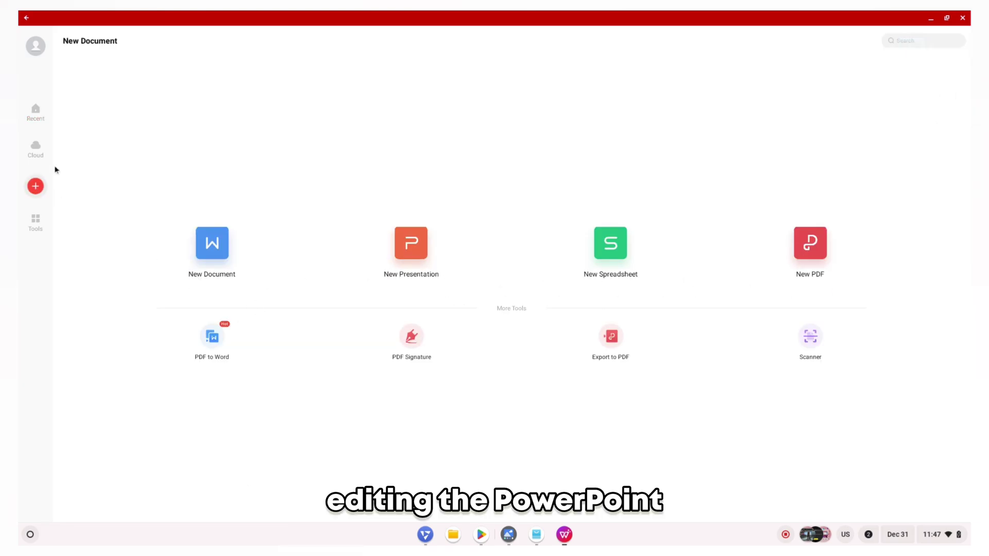
left_click(36, 119)
left_click(143, 133)
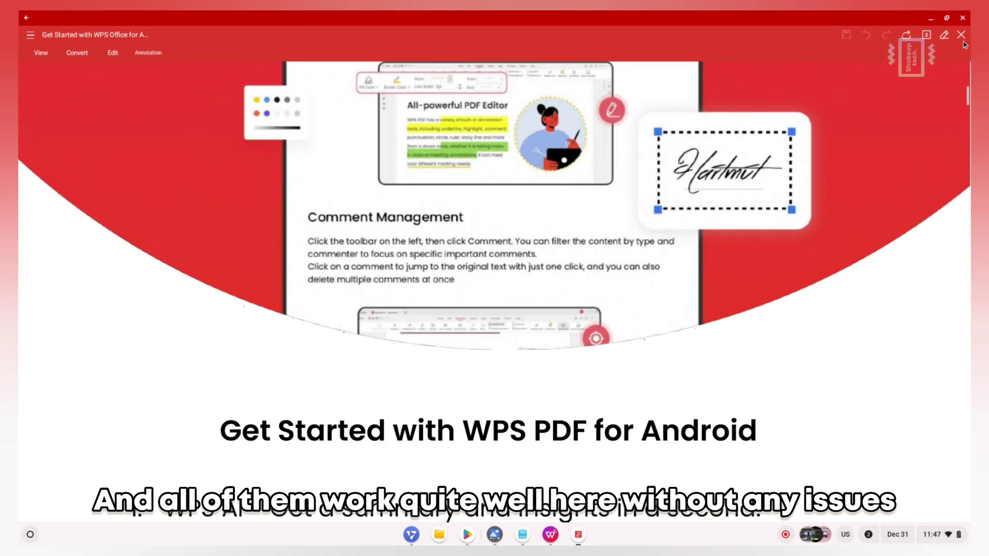
left_click(962, 36)
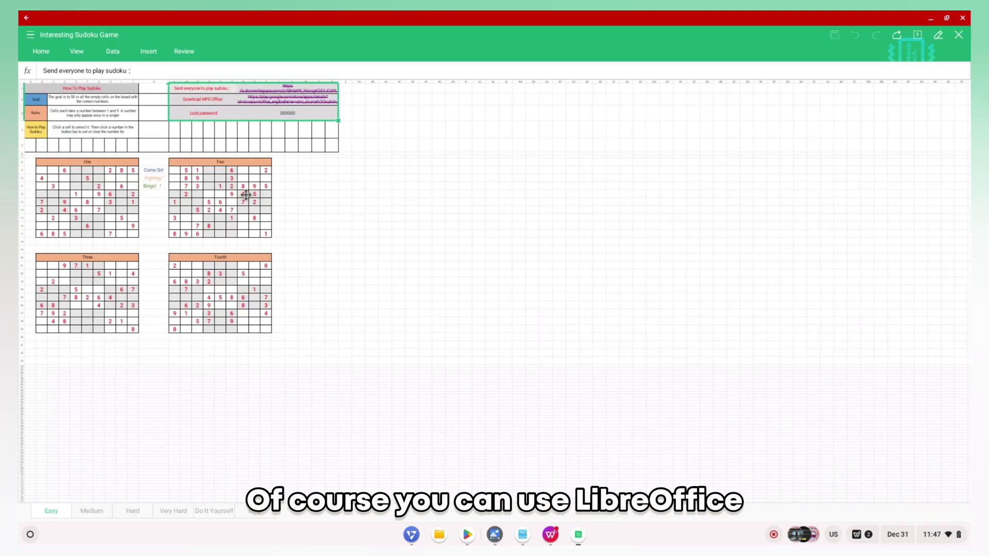
left_click(245, 194)
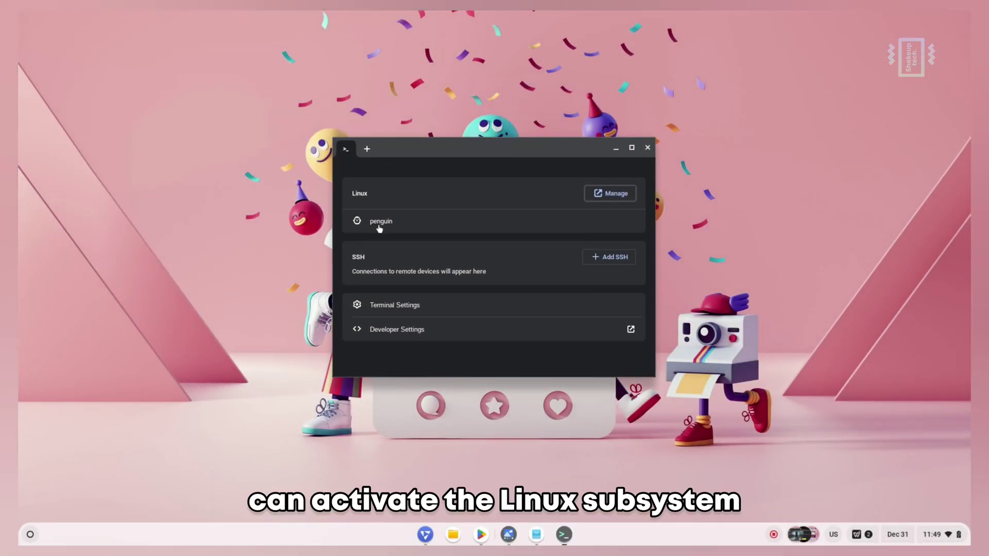
Start the penguin Linux container and run neofetch to show the Debian 11 system summary
left_click(378, 224)
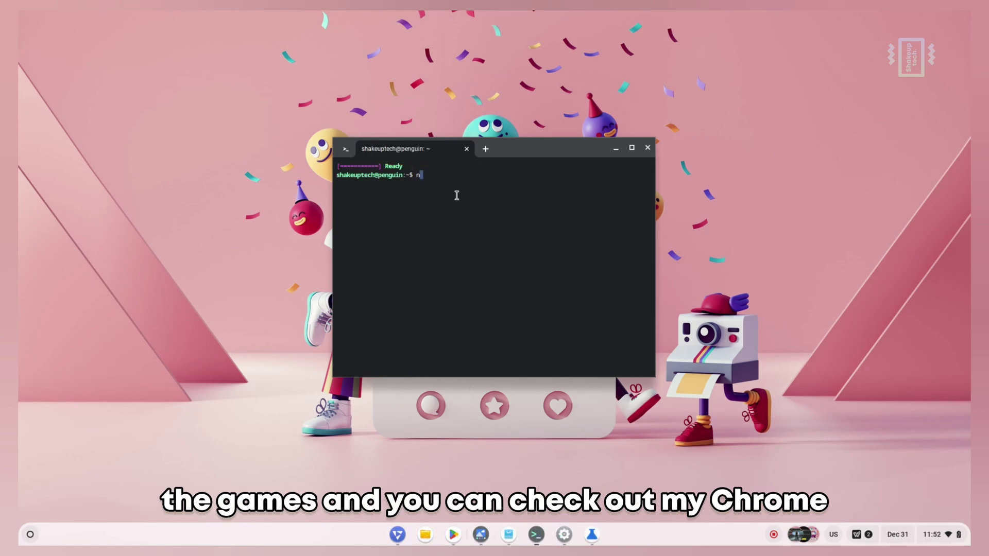
type("neofet")
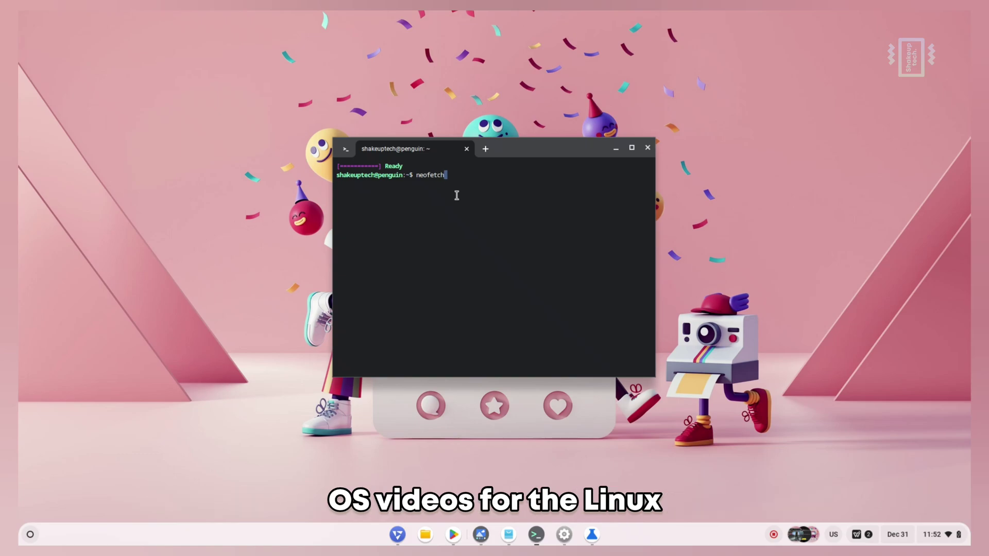
type("ch")
key("Return")
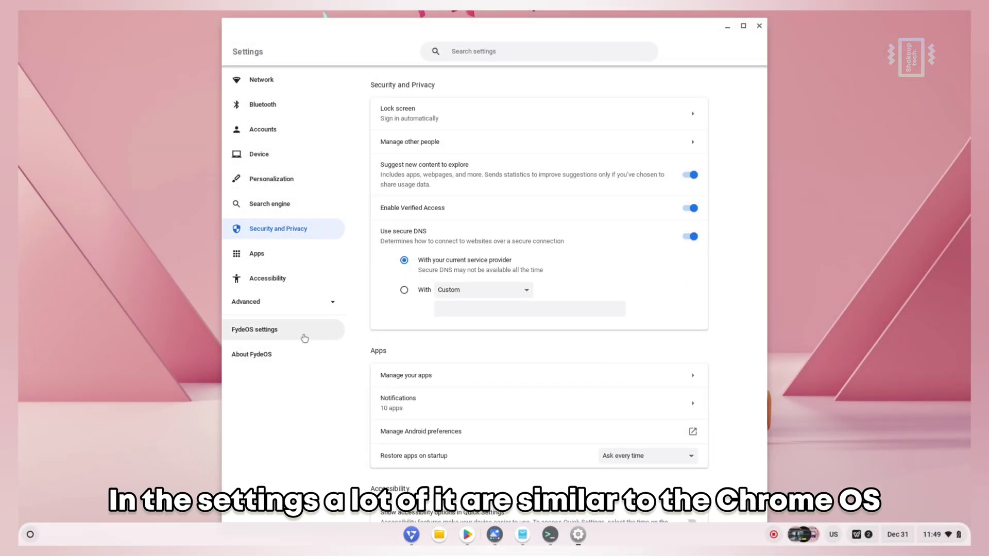
Begin a FydeOS account backup, confirm it with the account password, then cancel at the save location
left_click(298, 338)
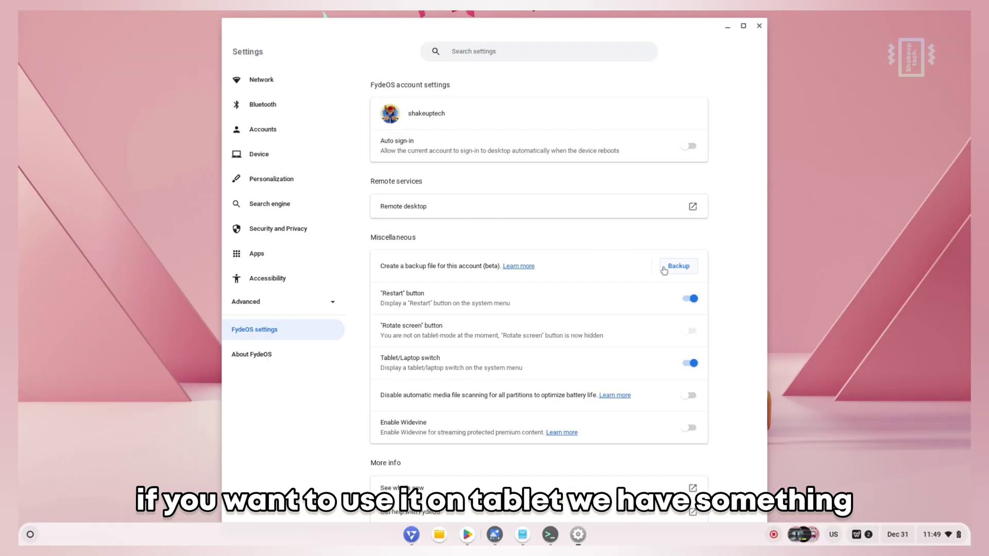
left_click(734, 264)
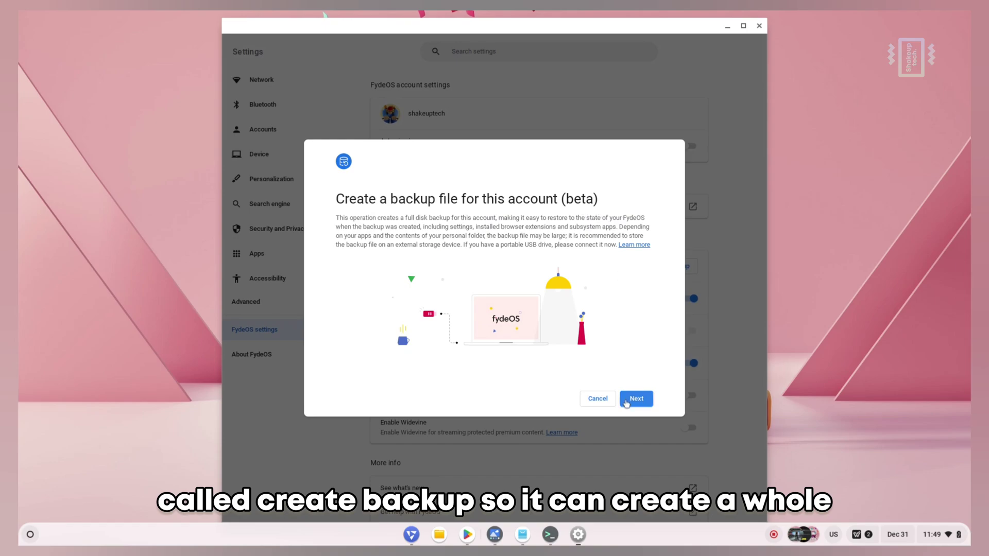
left_click(627, 399)
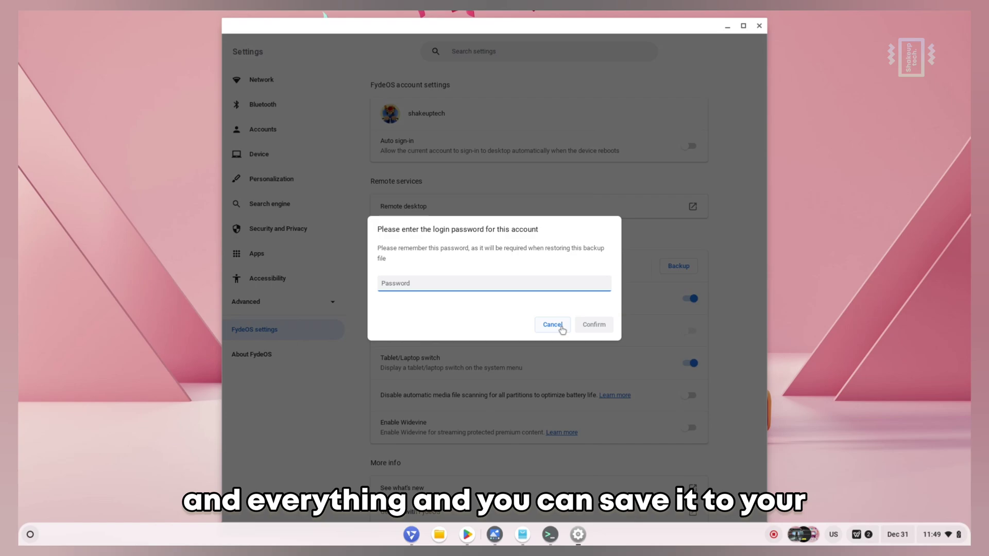
type("••••")
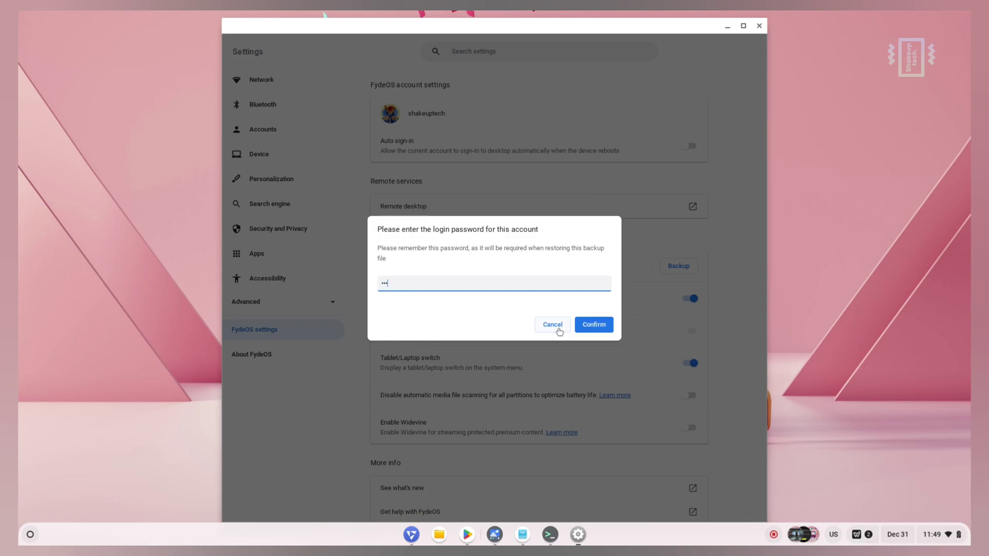
left_click(596, 324)
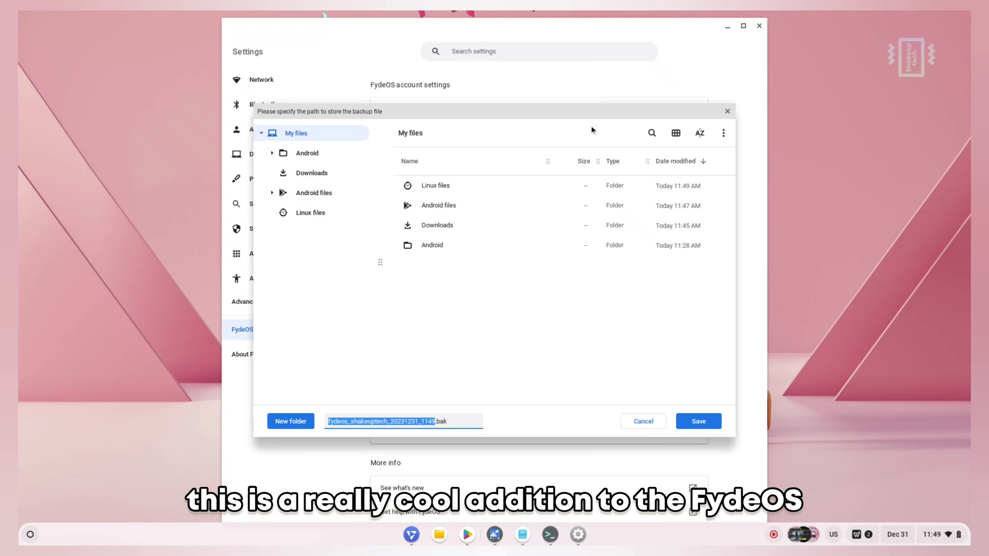
left_click(727, 112)
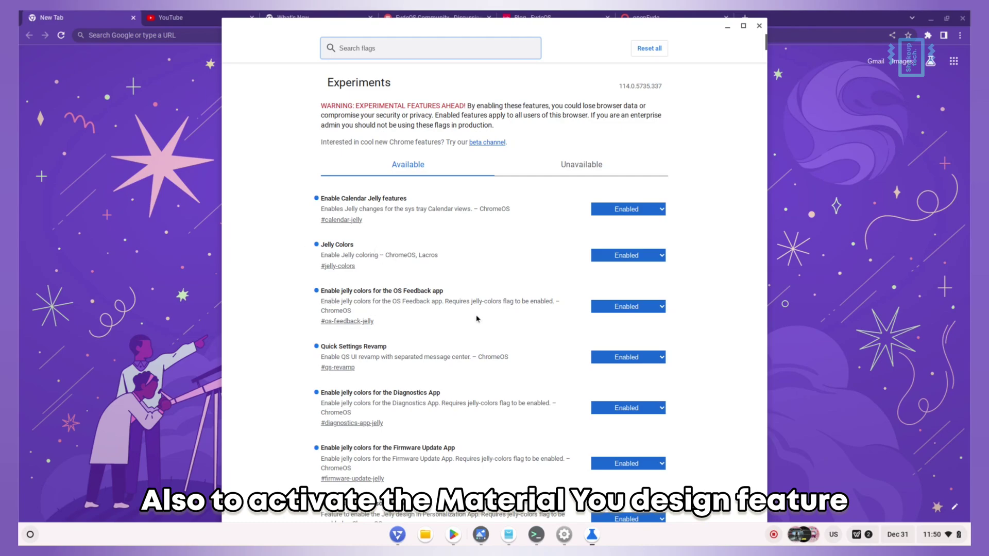
Scroll the flags list and highlight the New Window Layout Menu flag description
scroll(476, 318, "down", 3)
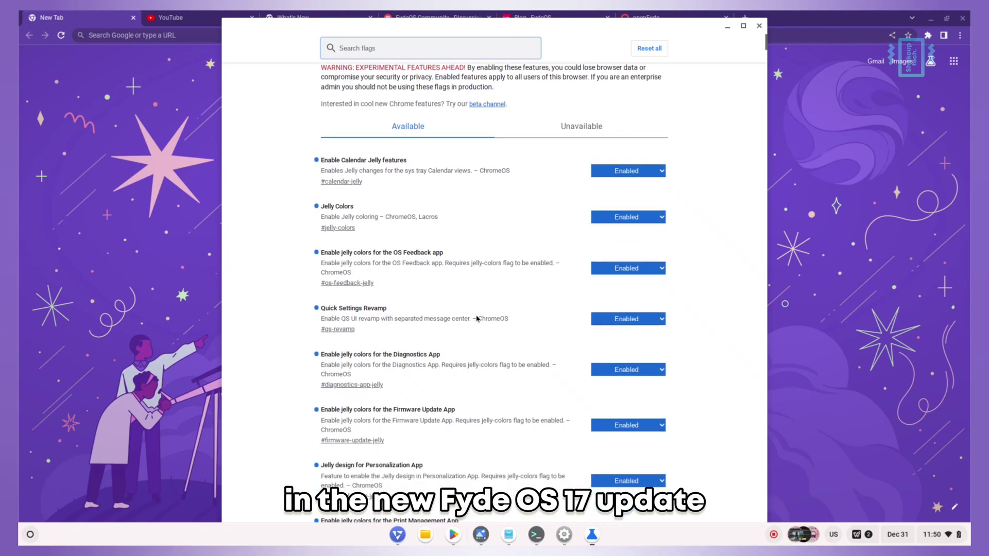
scroll(477, 318, "down", 4)
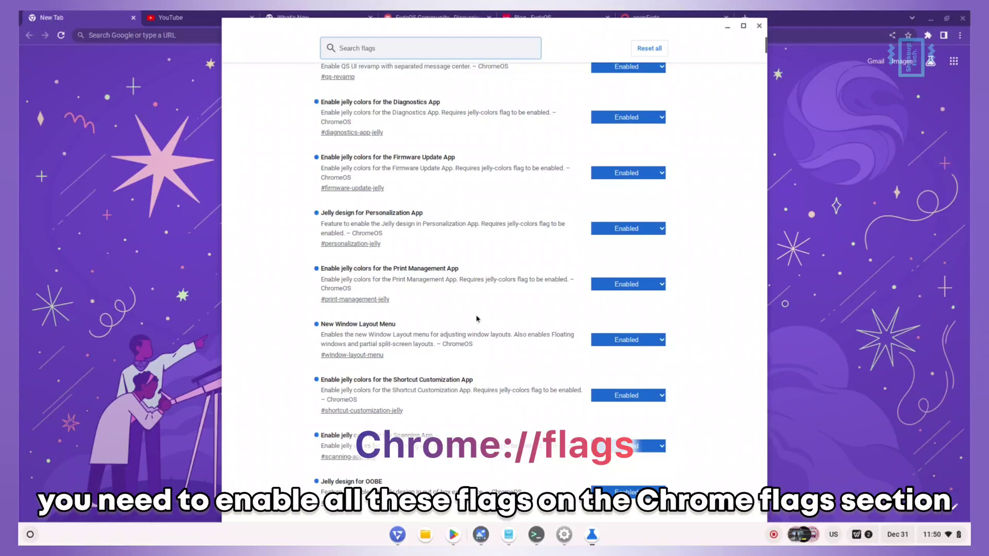
left_click_drag(314, 291, 441, 318)
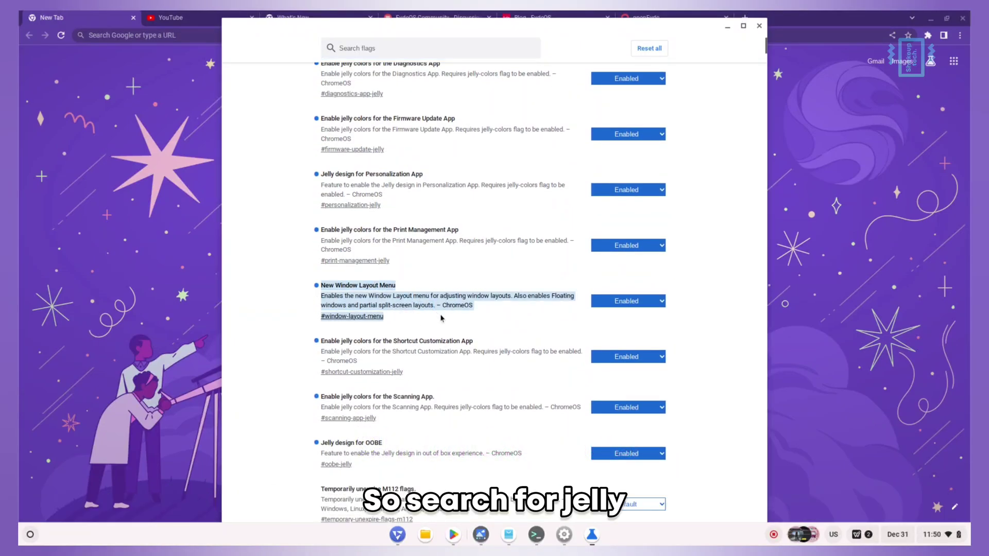
left_click(491, 320)
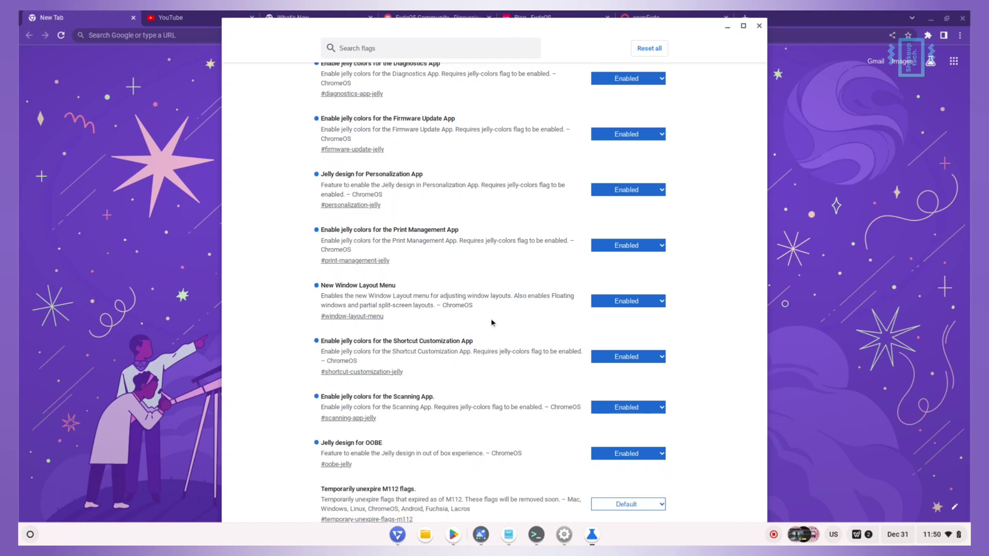
Snap the flags window to the left half of the screen
scroll(491, 323, "down", 2)
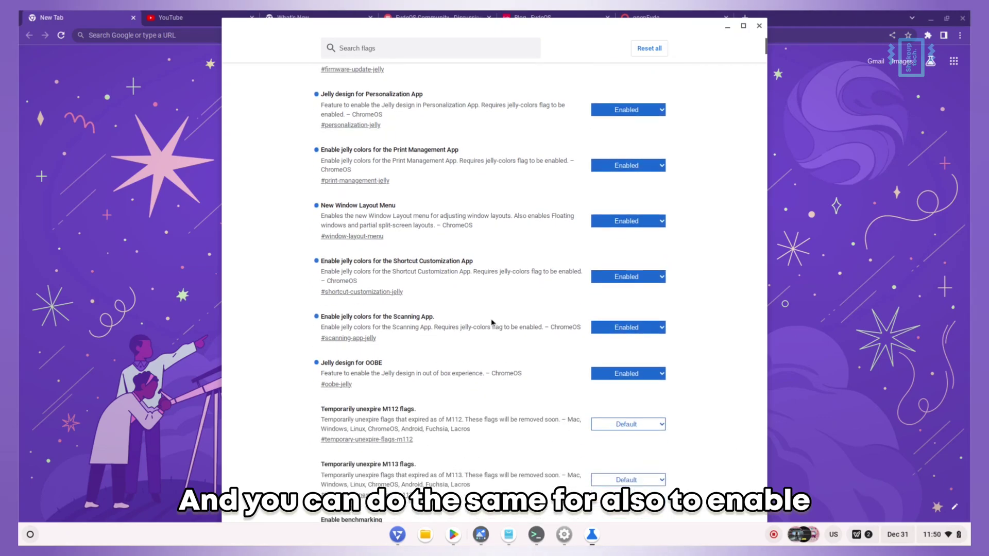
scroll(491, 323, "up", 3)
scroll(491, 324, "up", 6)
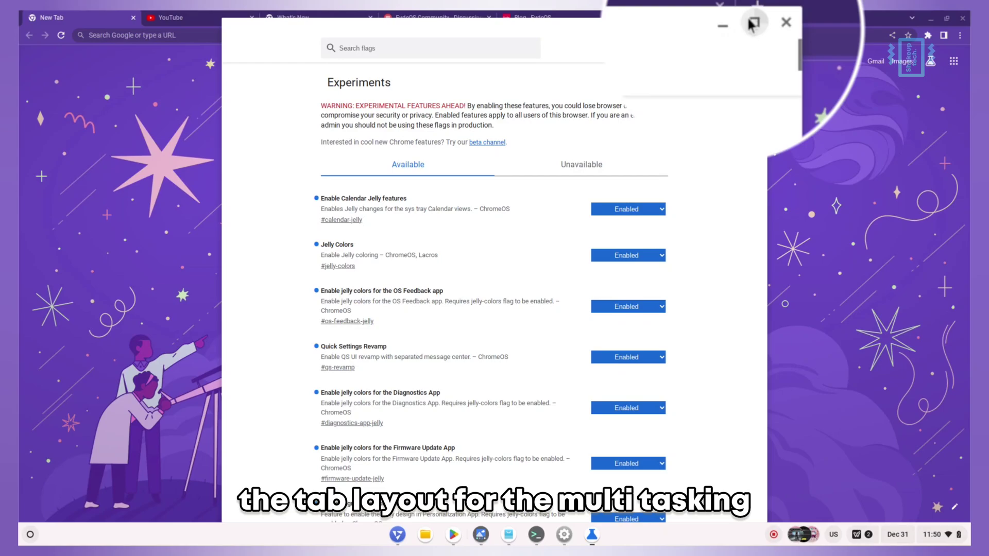
mouse_move(743, 26)
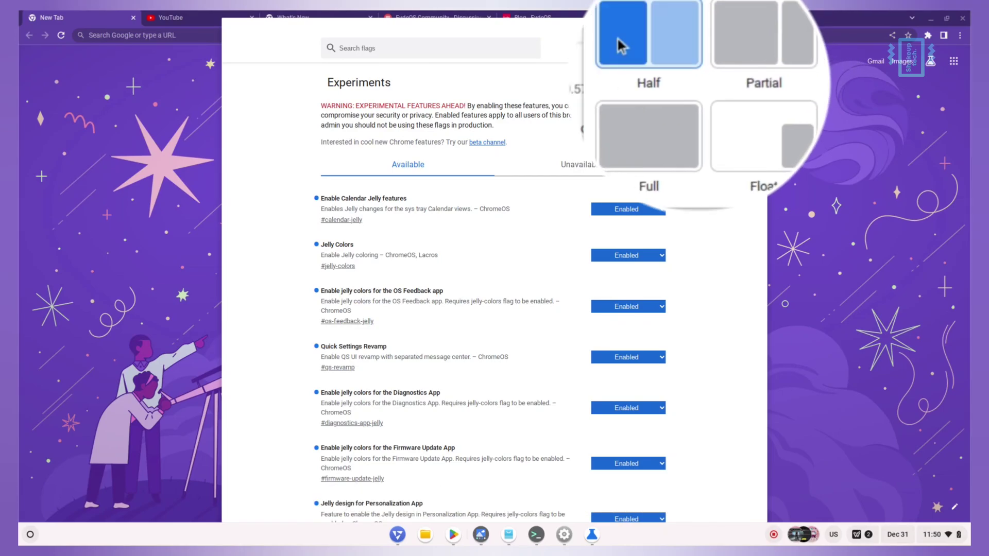
left_click(659, 64)
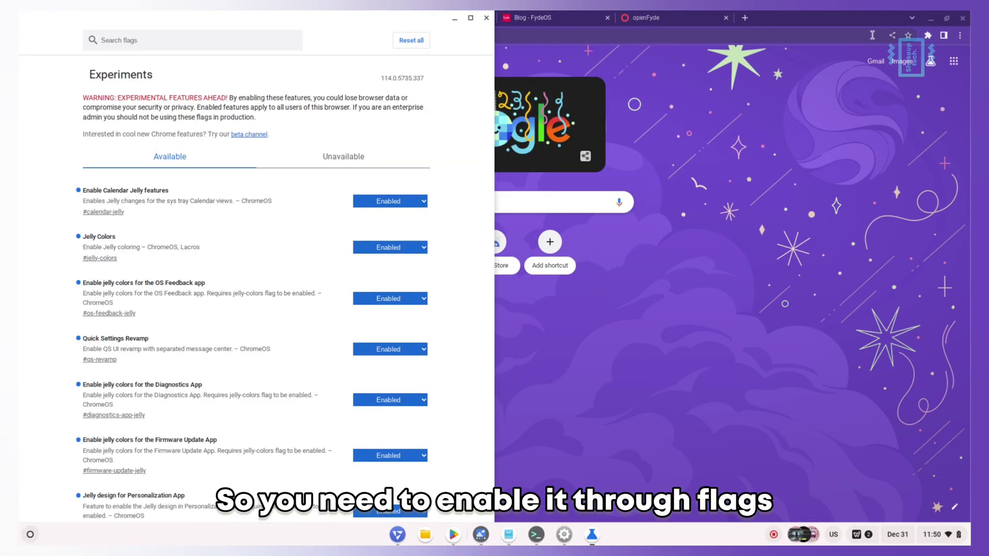
Place the browser on the right half beside flags, then check Wi-Fi details in quick settings
left_click(948, 20)
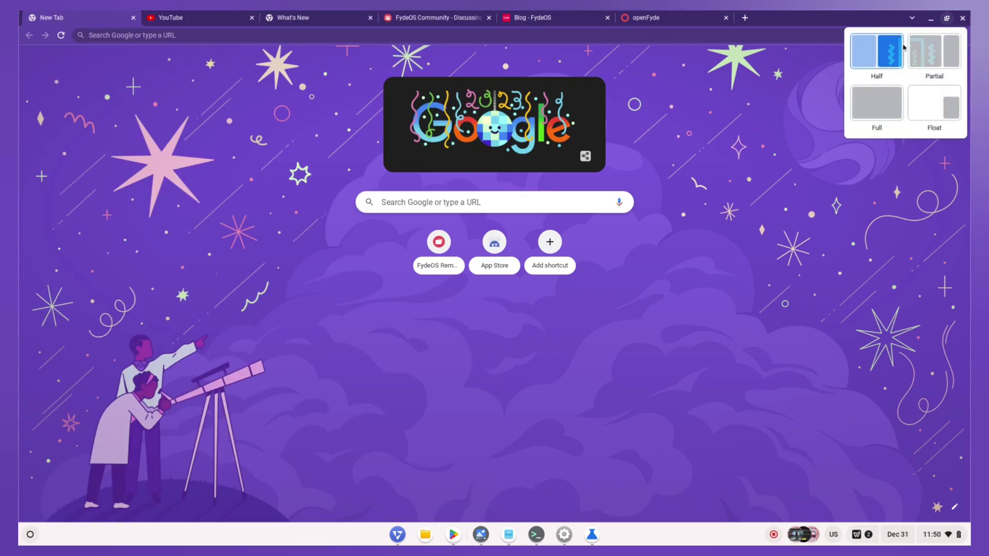
left_click(883, 47)
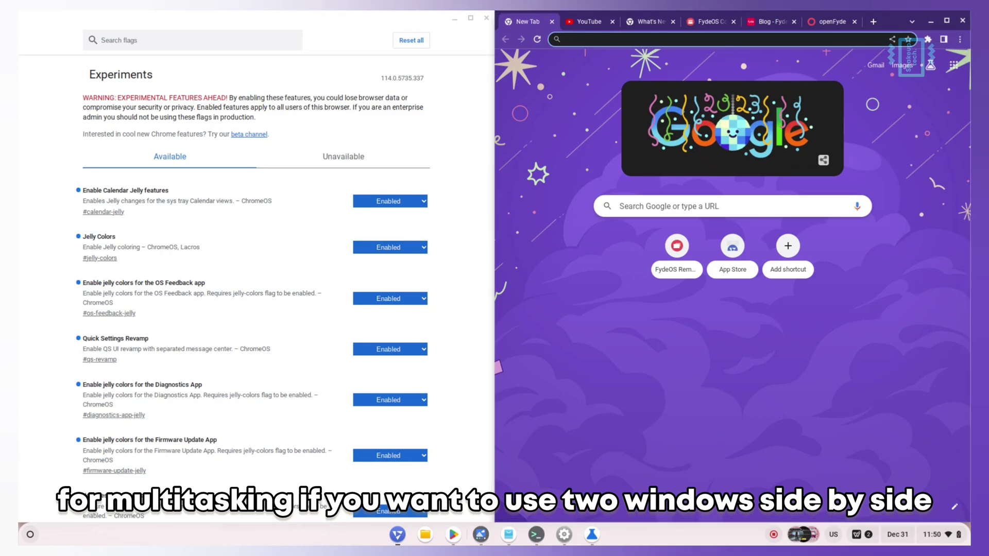
left_click(938, 535)
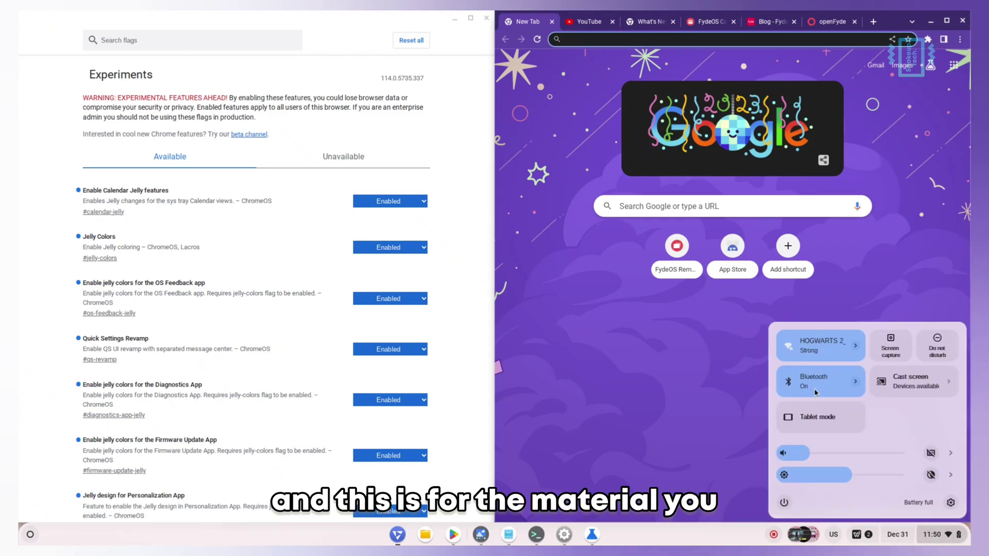
left_click(854, 342)
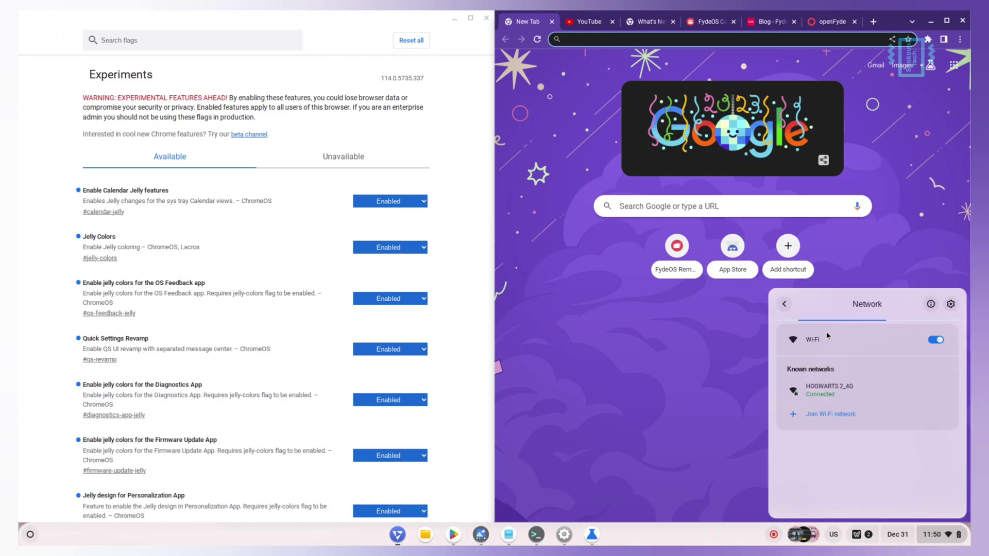
left_click(786, 306)
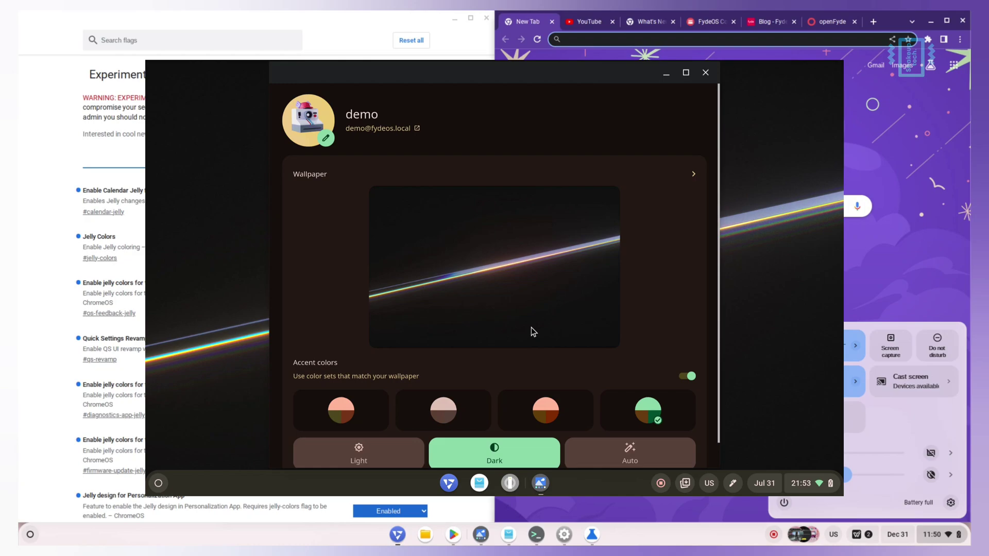
Minimise the flags window and the browser to reveal the party wallpaper desktop
left_click_drag(83, 339, 124, 348)
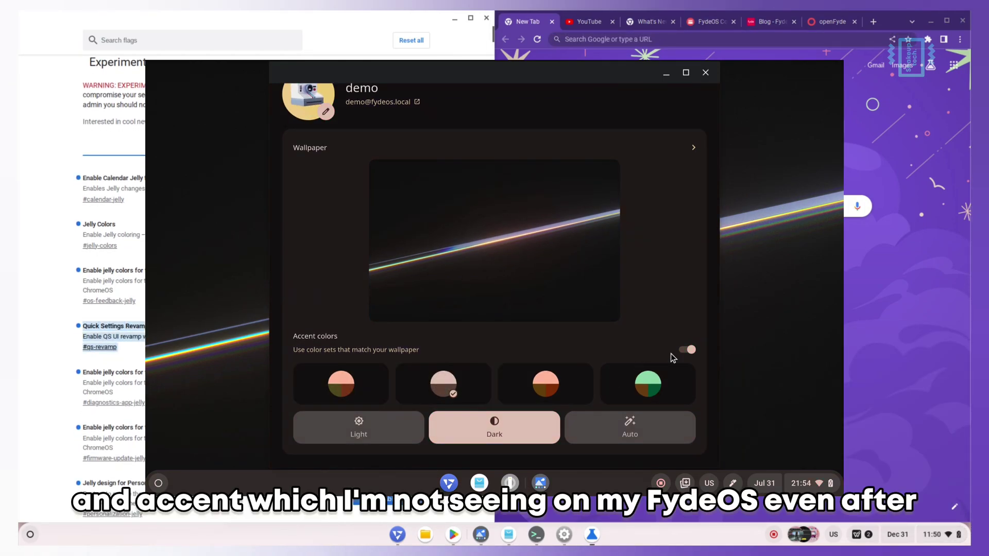
key("alt+shift+s")
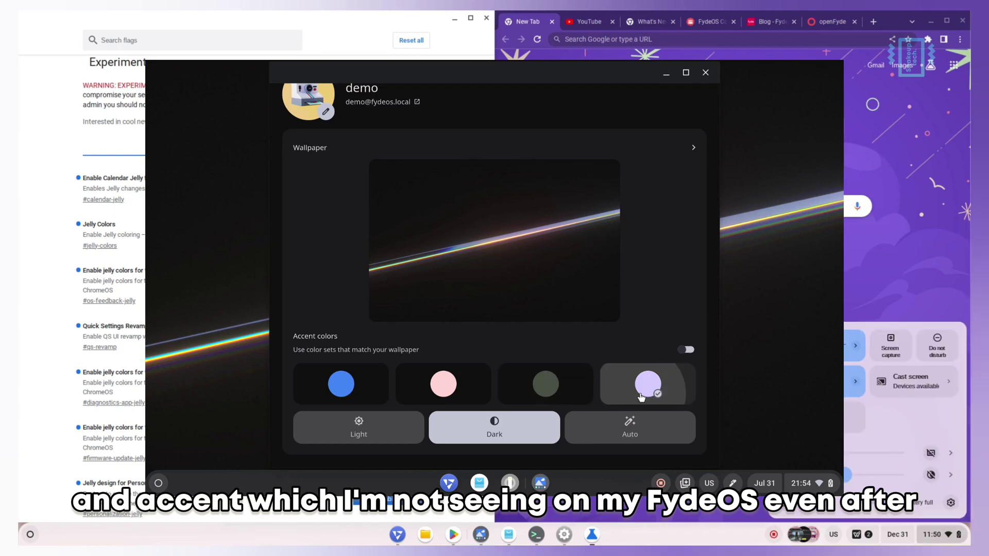
key("Escape")
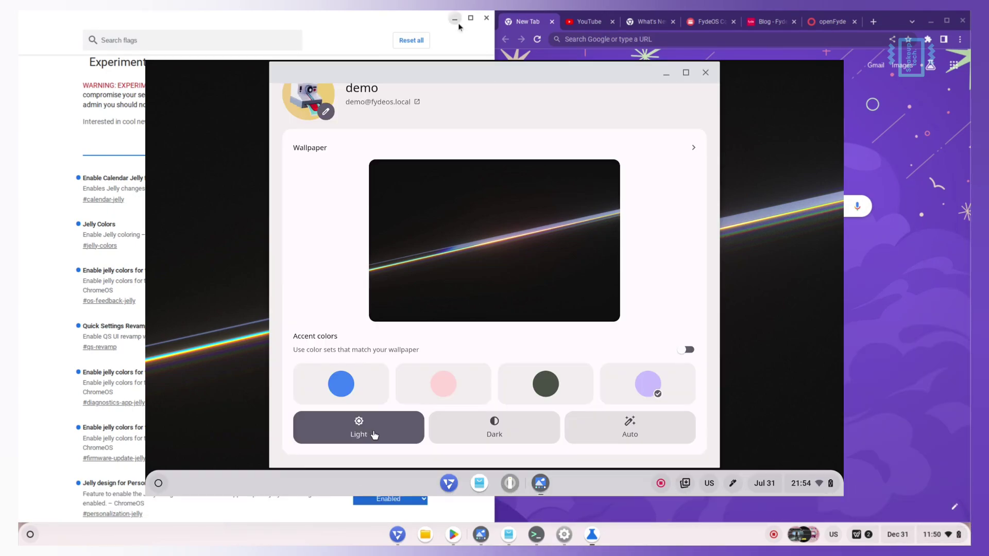
left_click(458, 24)
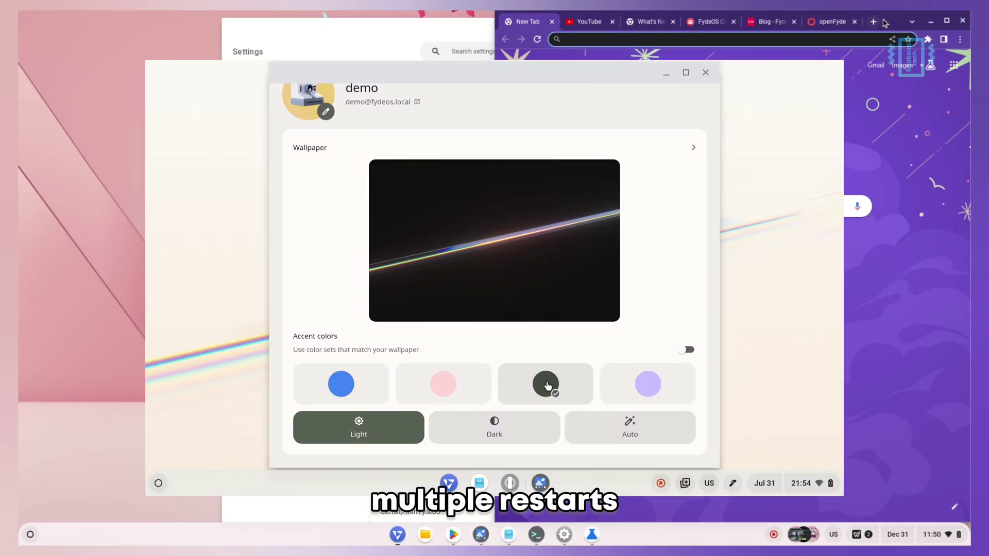
left_click_drag(897, 26, 755, 47)
left_click(754, 47)
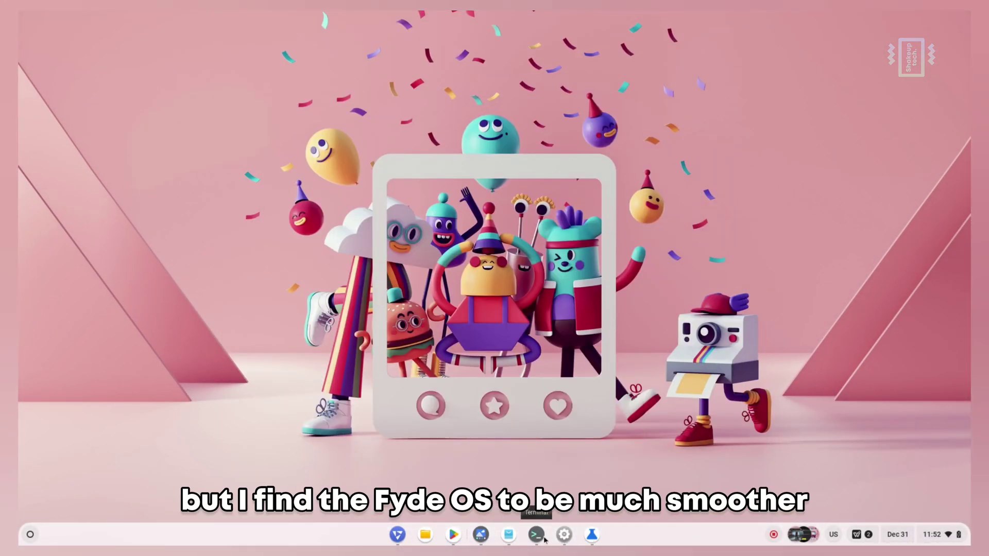
Open the Google Play Store, then briefly open and minimise Files and the browser
left_click(455, 536)
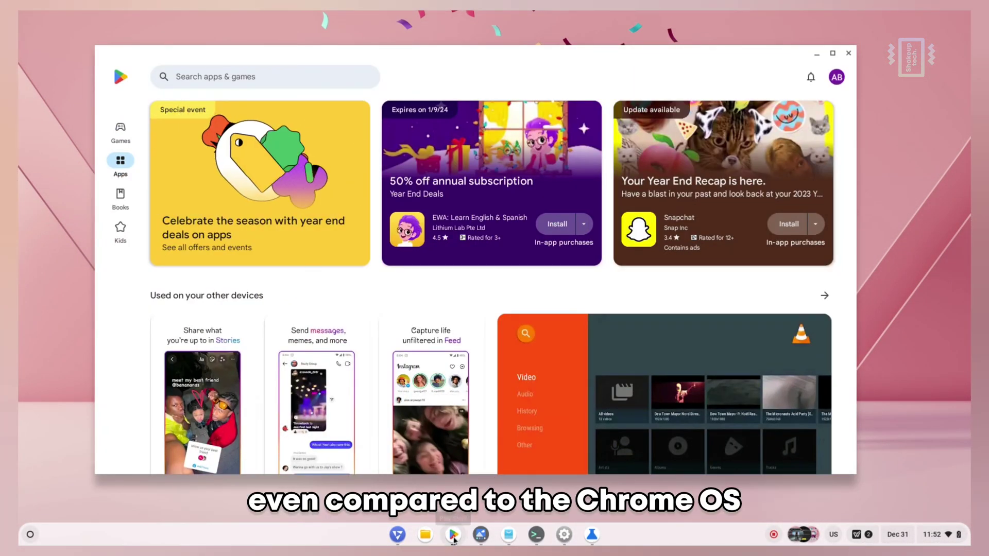
left_click(426, 536)
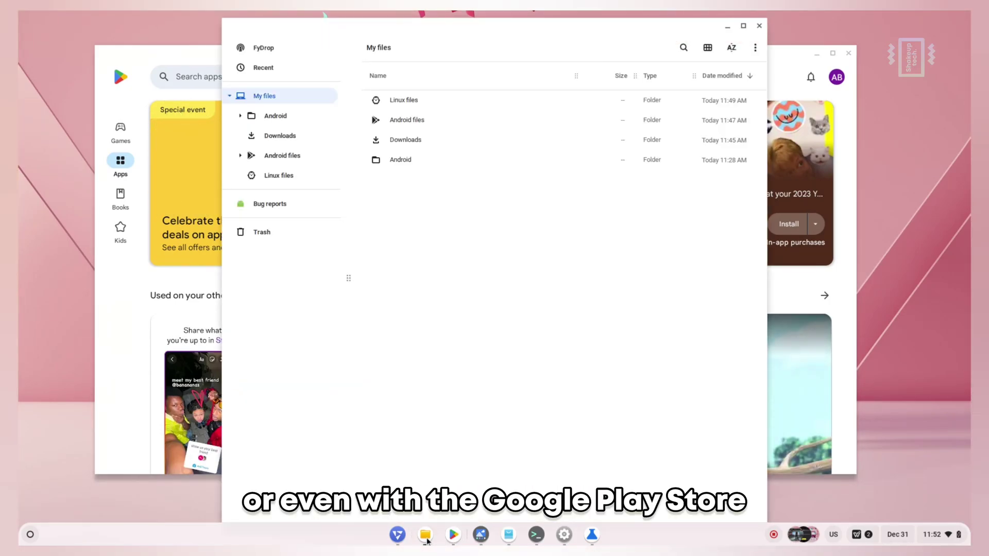
left_click(425, 536)
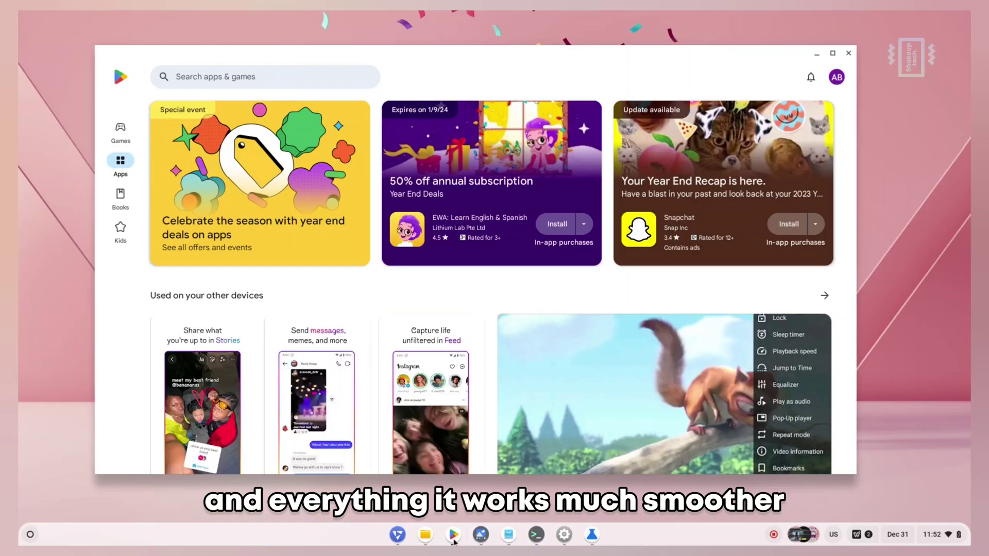
left_click(397, 536)
left_click(398, 535)
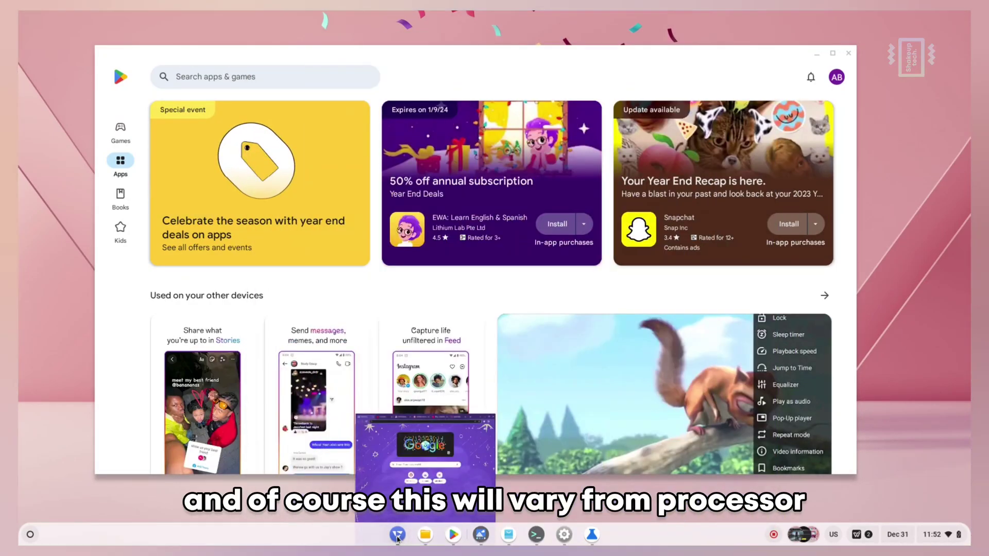
Launch the FydeOS App Store from the shelf
left_click(508, 536)
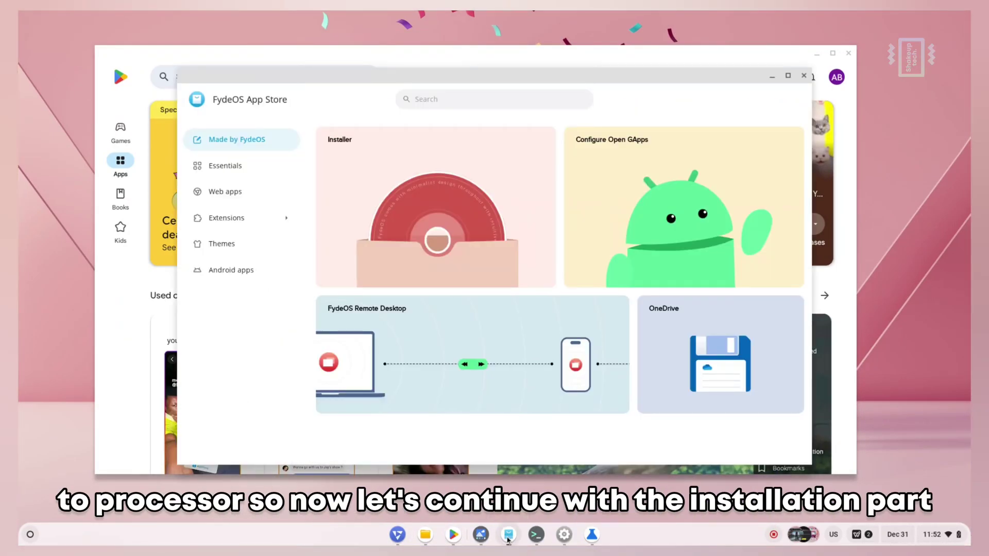
left_click(508, 535)
left_click(508, 536)
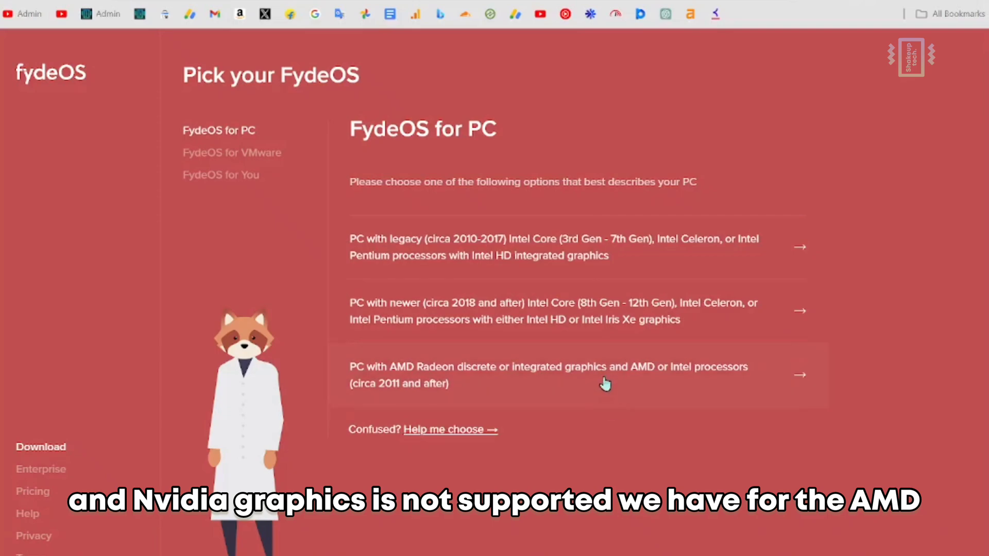
Choose the FydeOS for PC build for AMD Radeon graphics
left_click(628, 382)
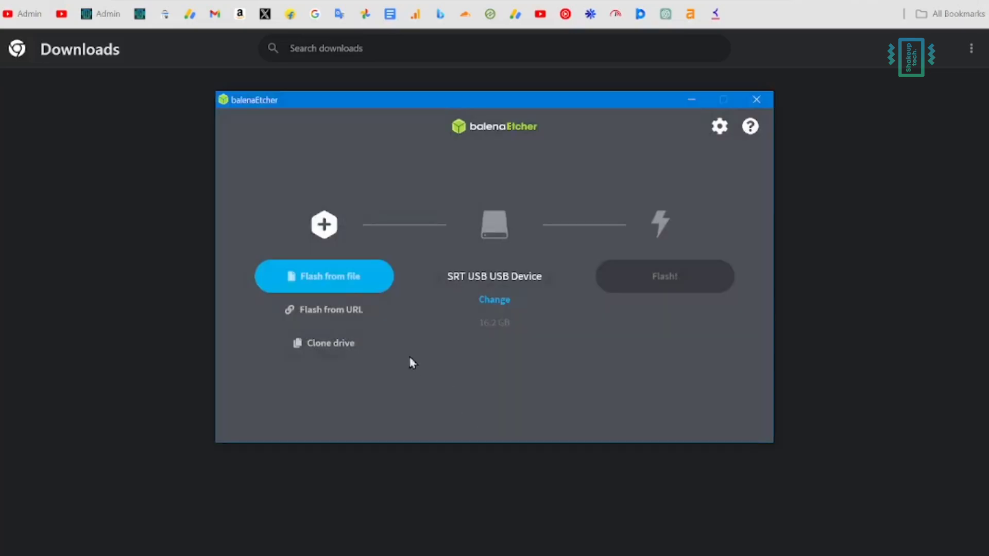
Flash the downloaded FydeOS_for_PC_apu_v17.1-io-stable image onto the SRT USB drive
left_click(347, 291)
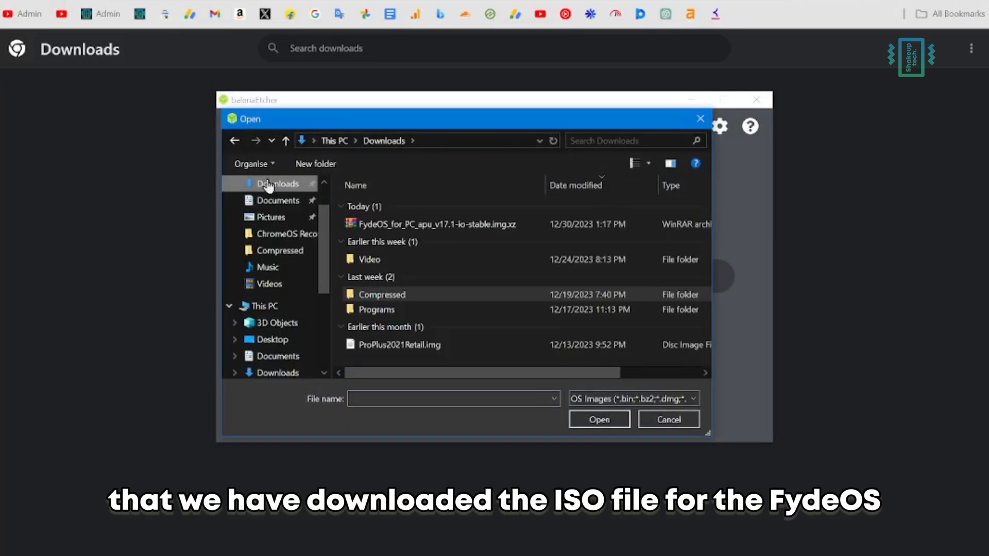
left_click(438, 224)
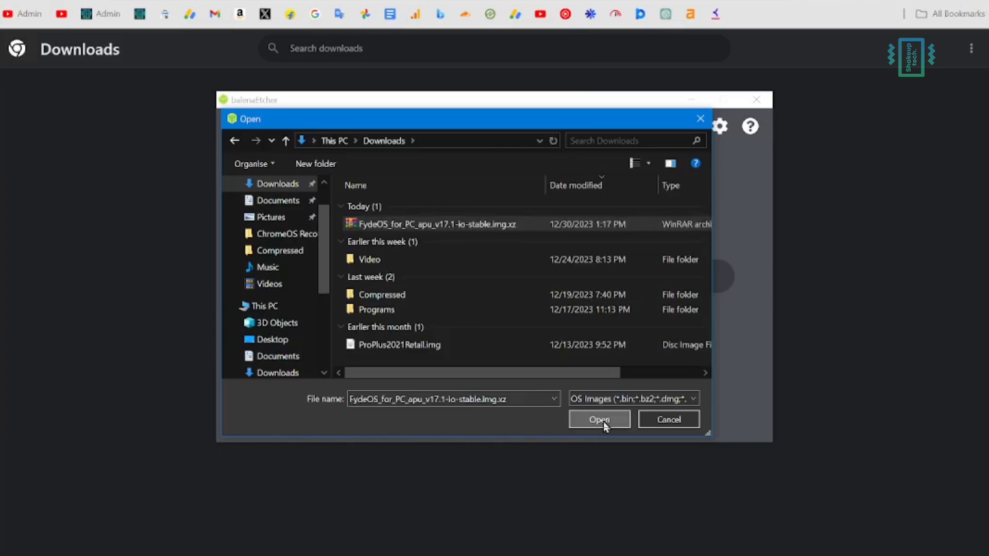
left_click(600, 420)
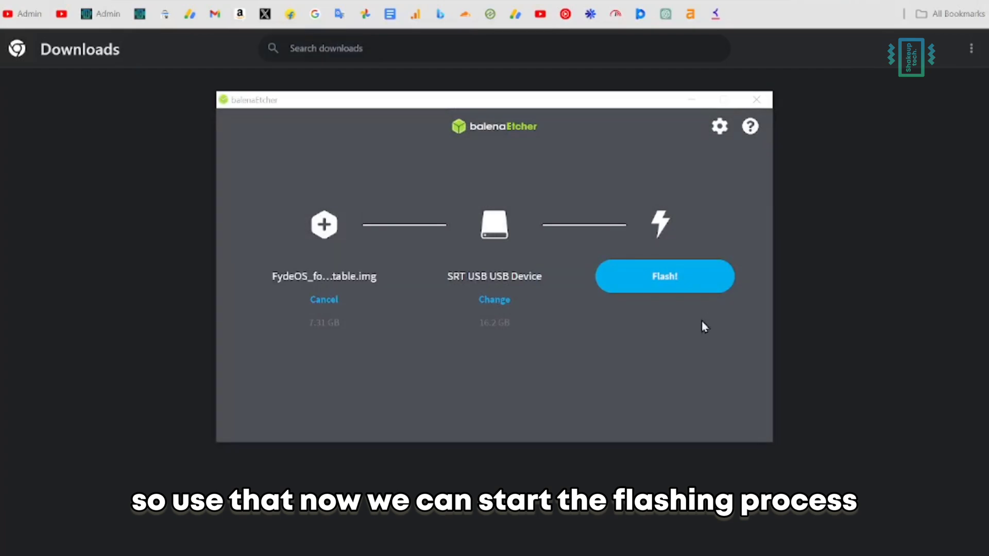
left_click(683, 287)
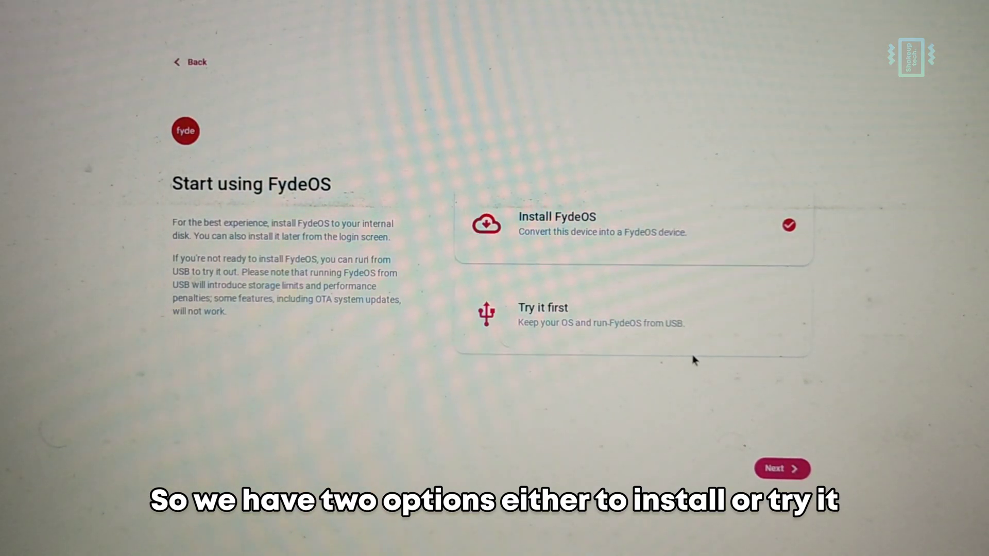
Do a full-disk FydeOS install on /dev/sda (465.8G) and start first-run setup
left_click(794, 470)
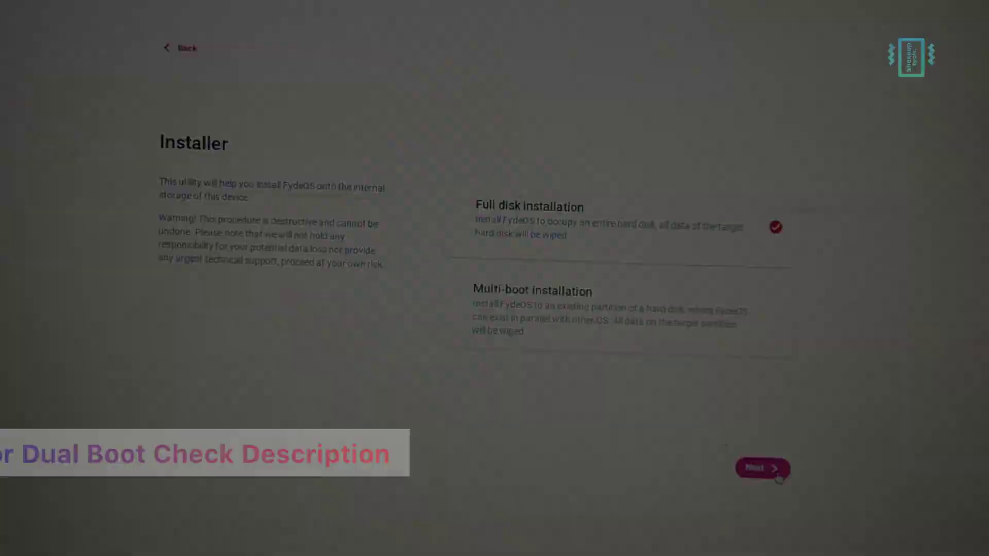
left_click(777, 476)
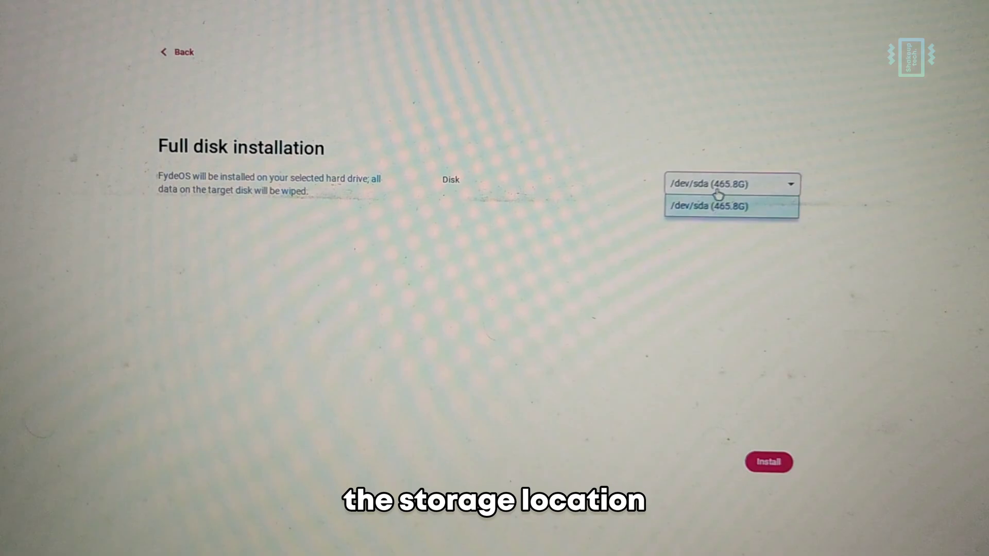
left_click(719, 195)
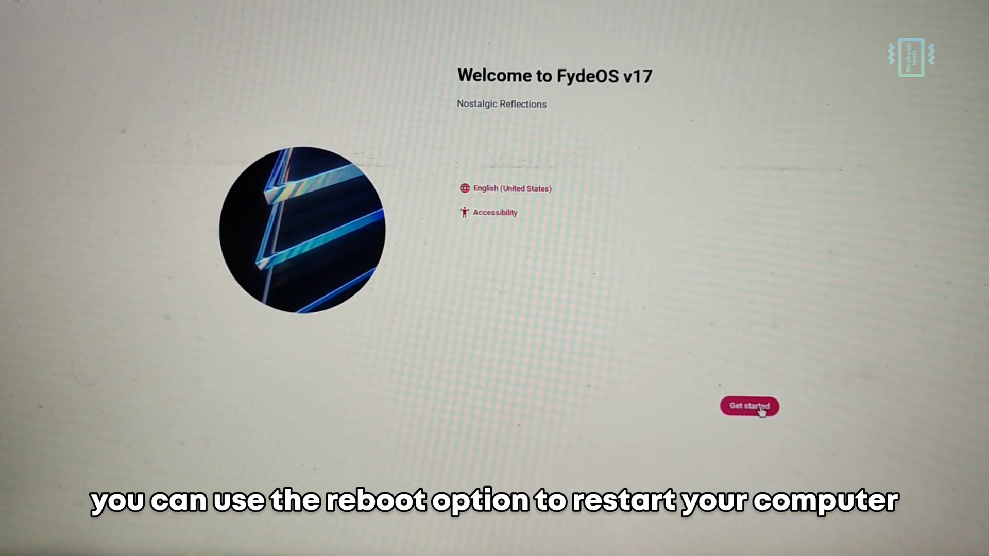
left_click(760, 408)
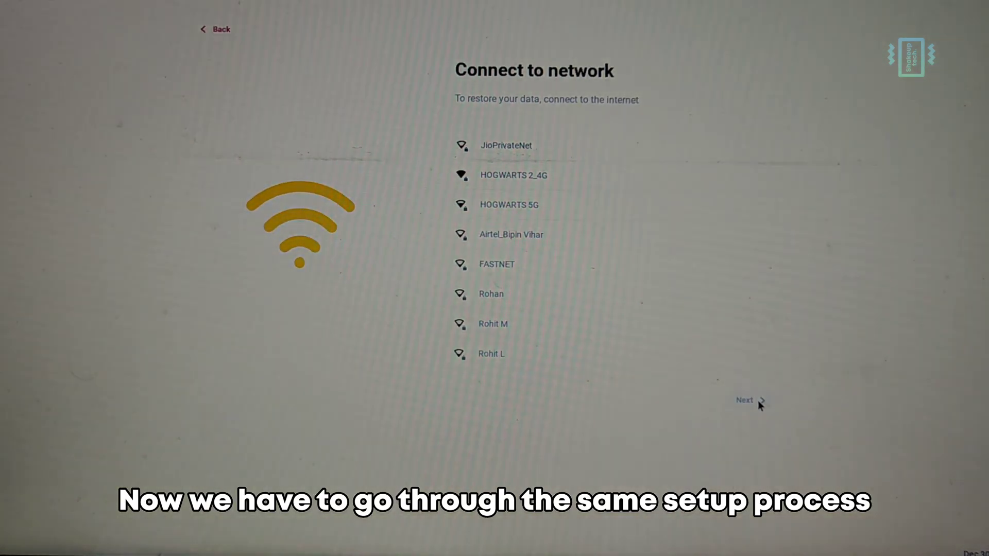
Skip past the network step and accept the FydeOS terms of service
left_click(759, 403)
scroll(551, 311, "down", 10)
scroll(552, 315, "down", 5)
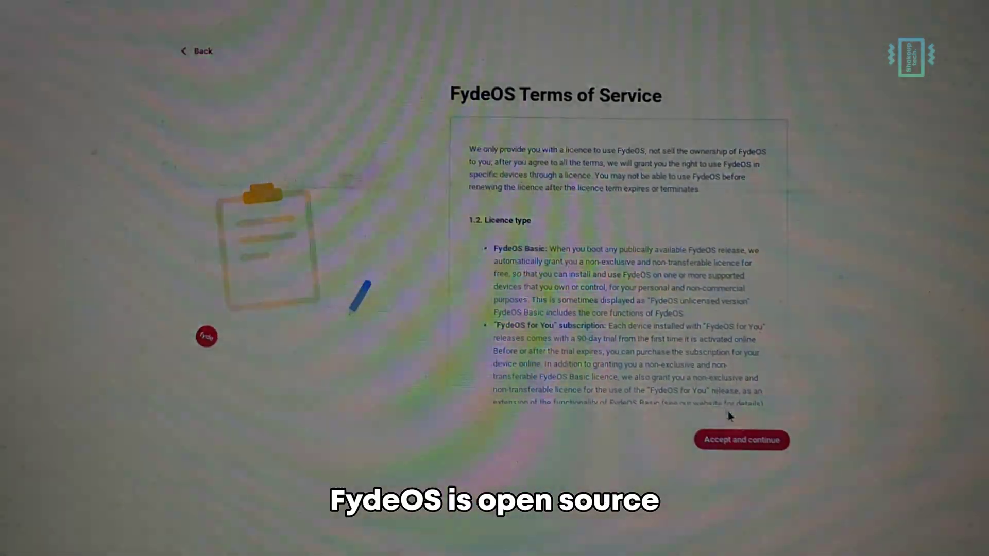
left_click(739, 435)
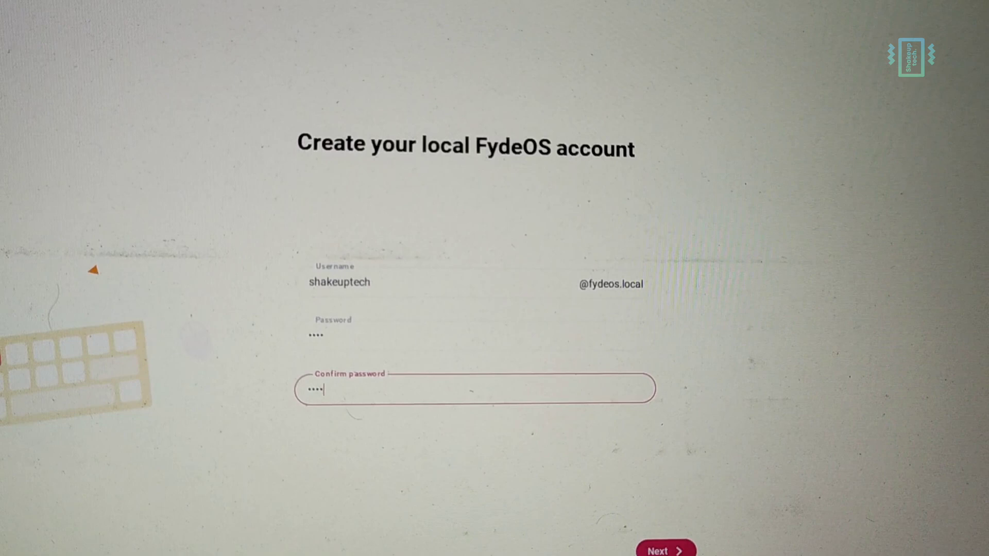
Create a local account with a username and password, then finish setup with Get started
type("****")
key("Return")
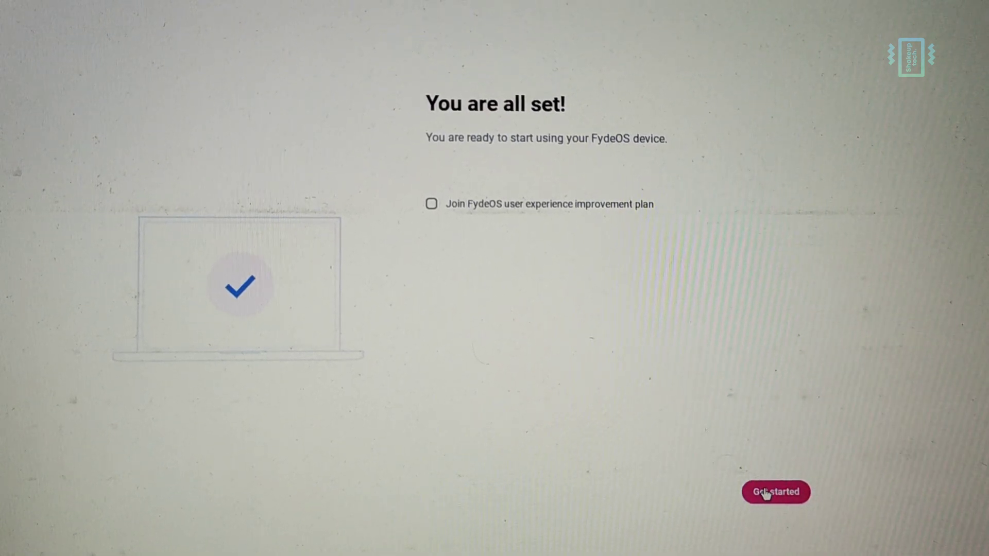
left_click(765, 488)
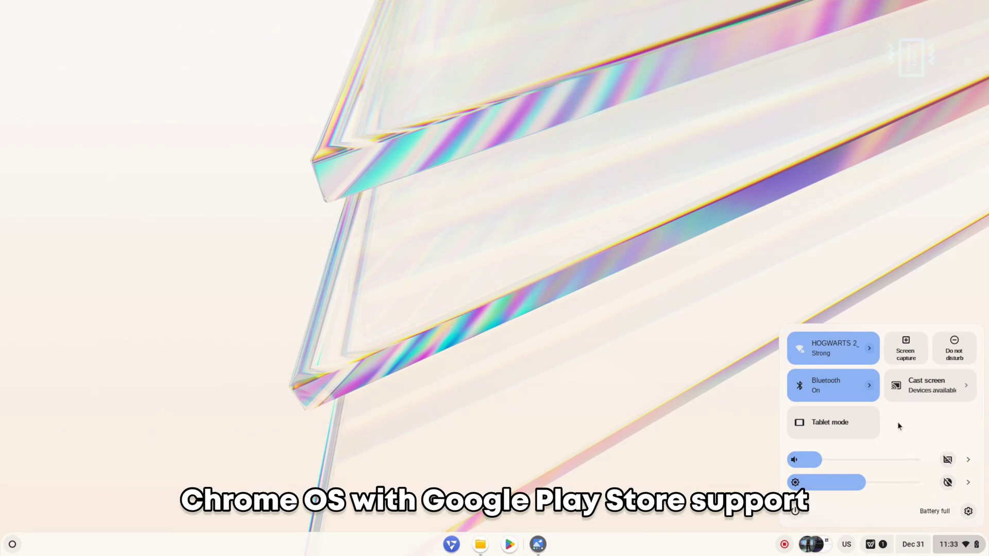
Open Display settings from Quick Settings and toggle Dark theme on, then back off
left_click(967, 486)
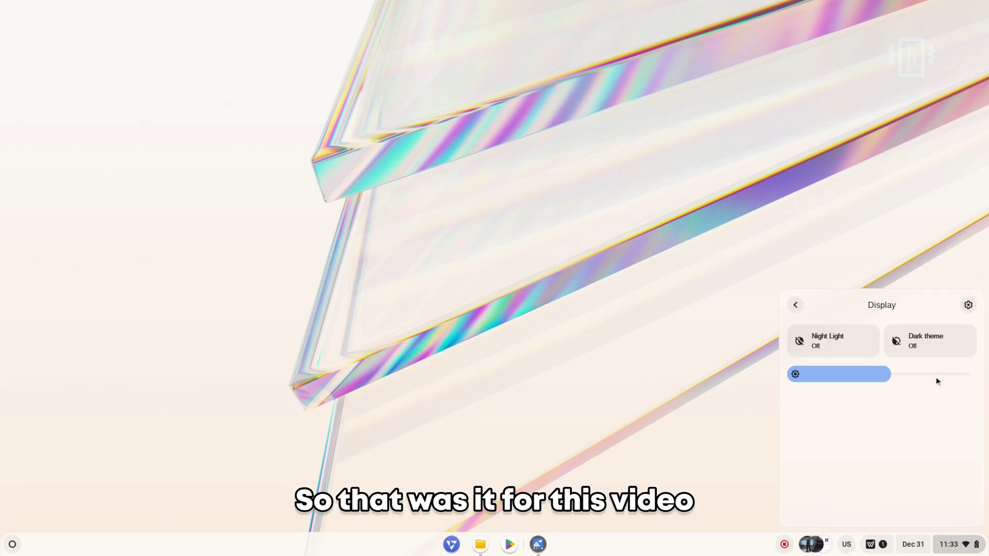
left_click(929, 349)
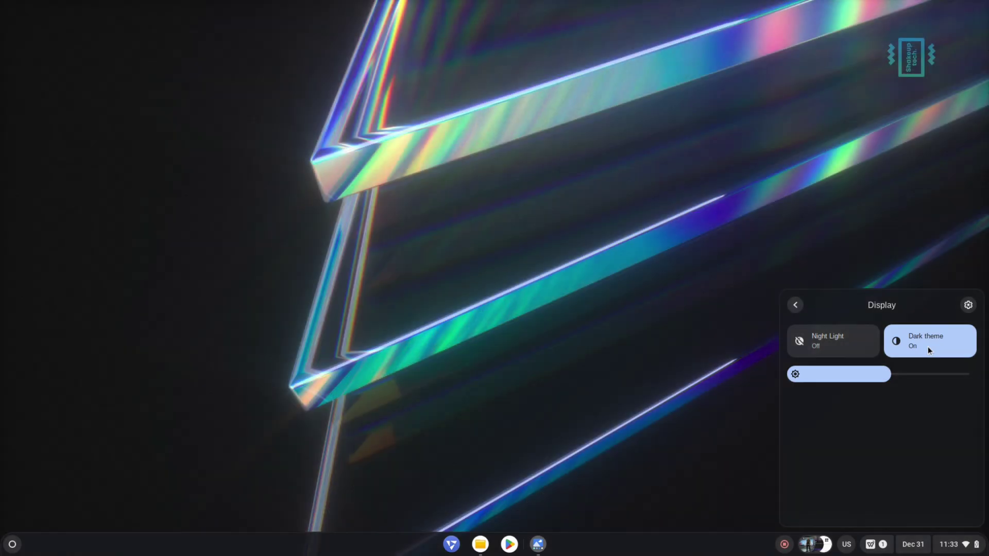
left_click(928, 348)
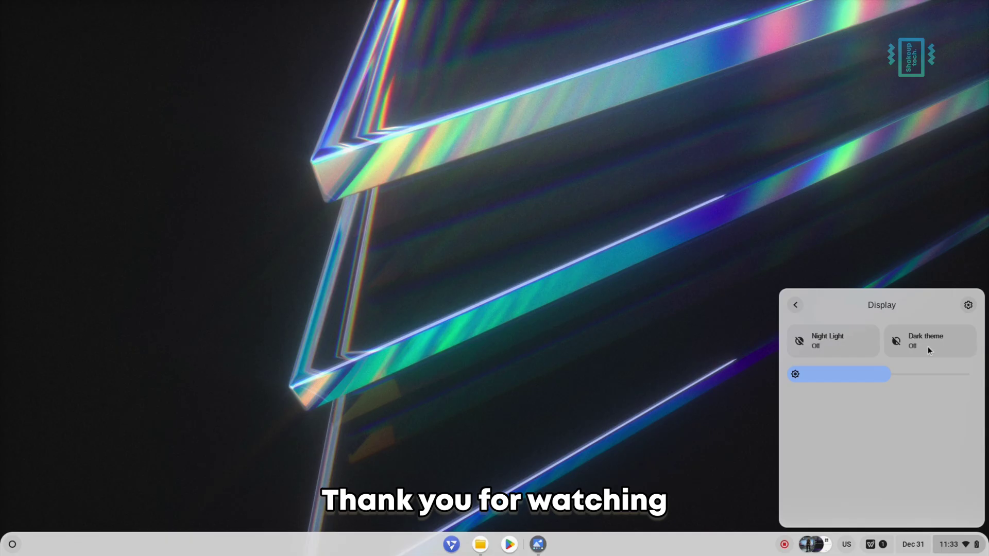